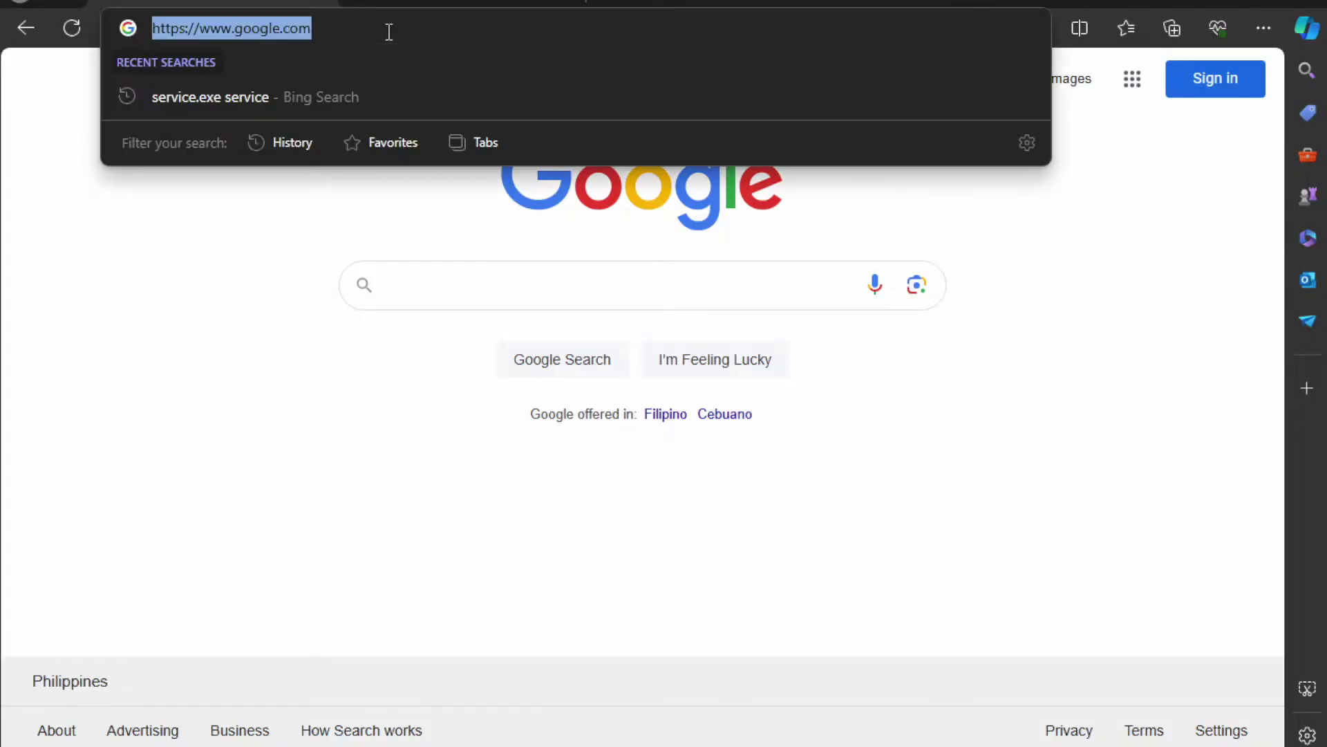
{"action": "type", "text": "pisonet"}
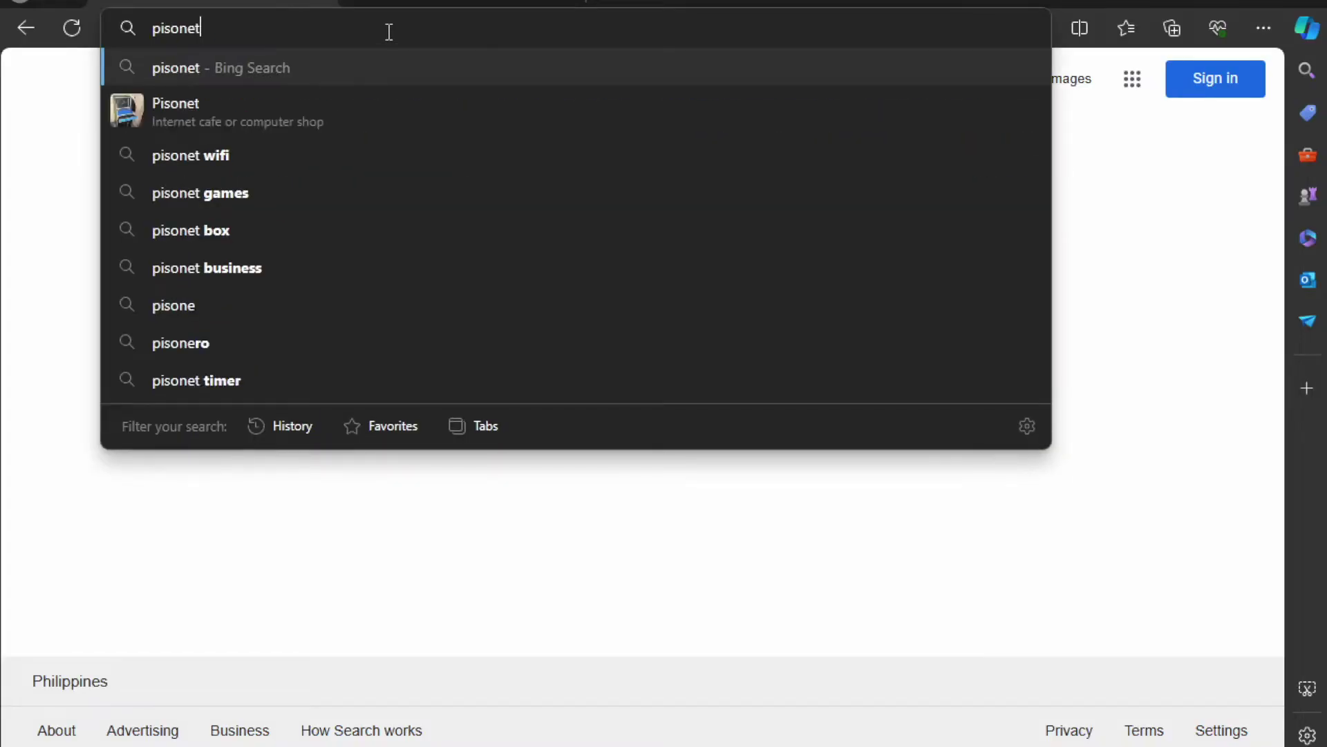
{"action": "type", "text": "x.com"}
Navigate Edge to pisonetx.com to load the PisonetX welcome page.
{"action": "key", "text": "Return"}
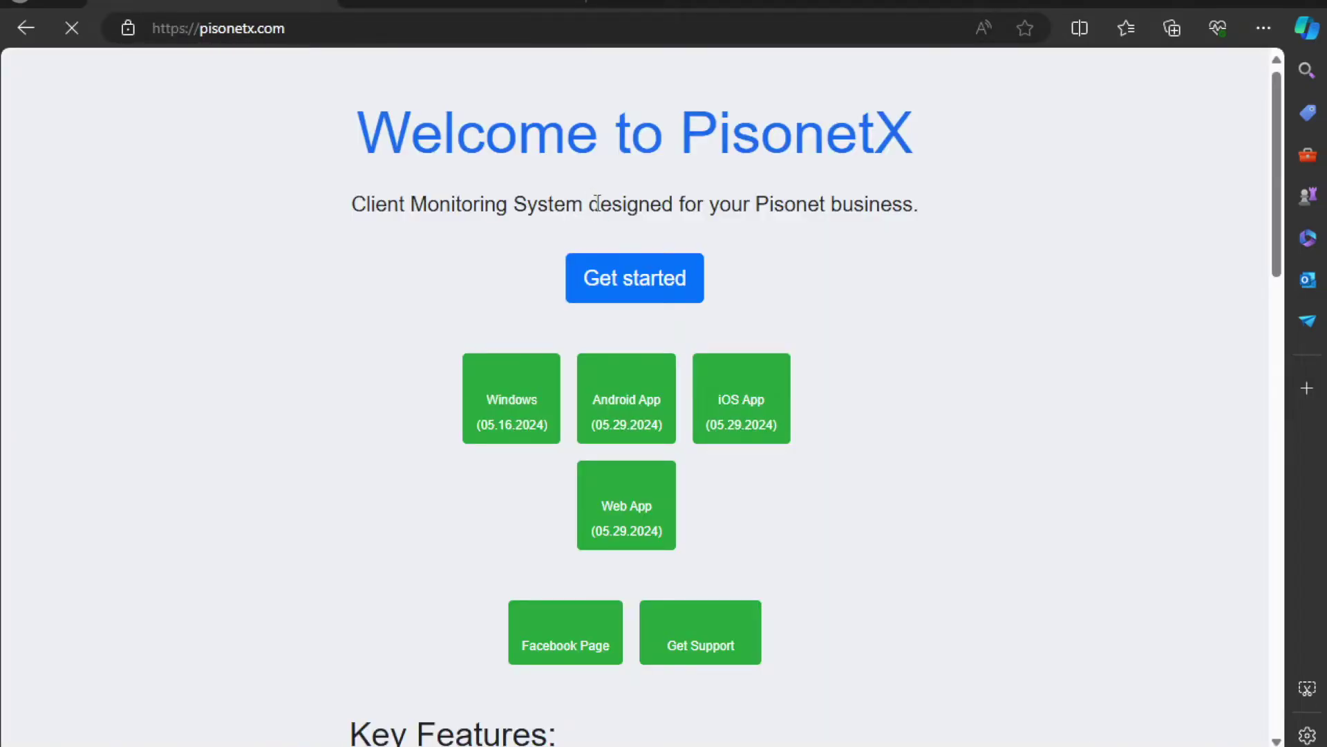
Create a PisonetX account named asdf with email, password and confirmed password.
{"action": "left_click", "coordinate": [643, 278]}
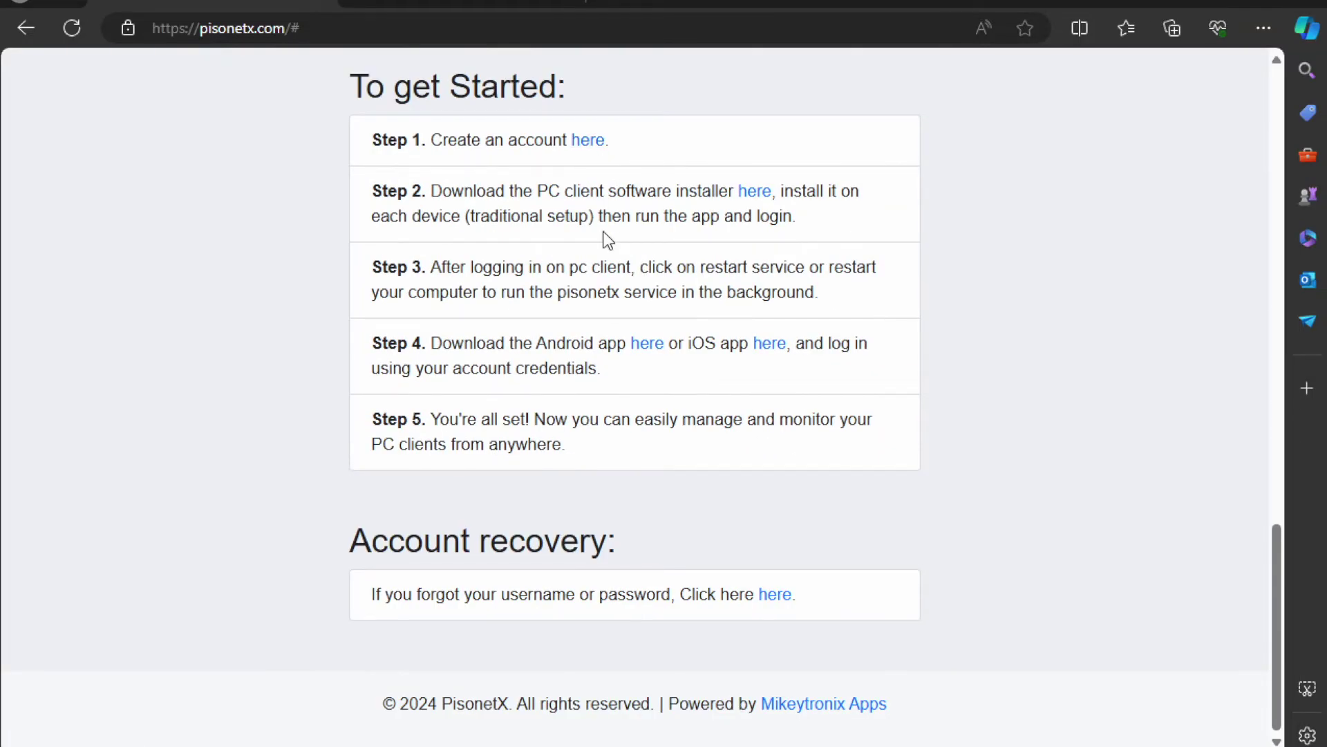
{"action": "left_click", "coordinate": [587, 142]}
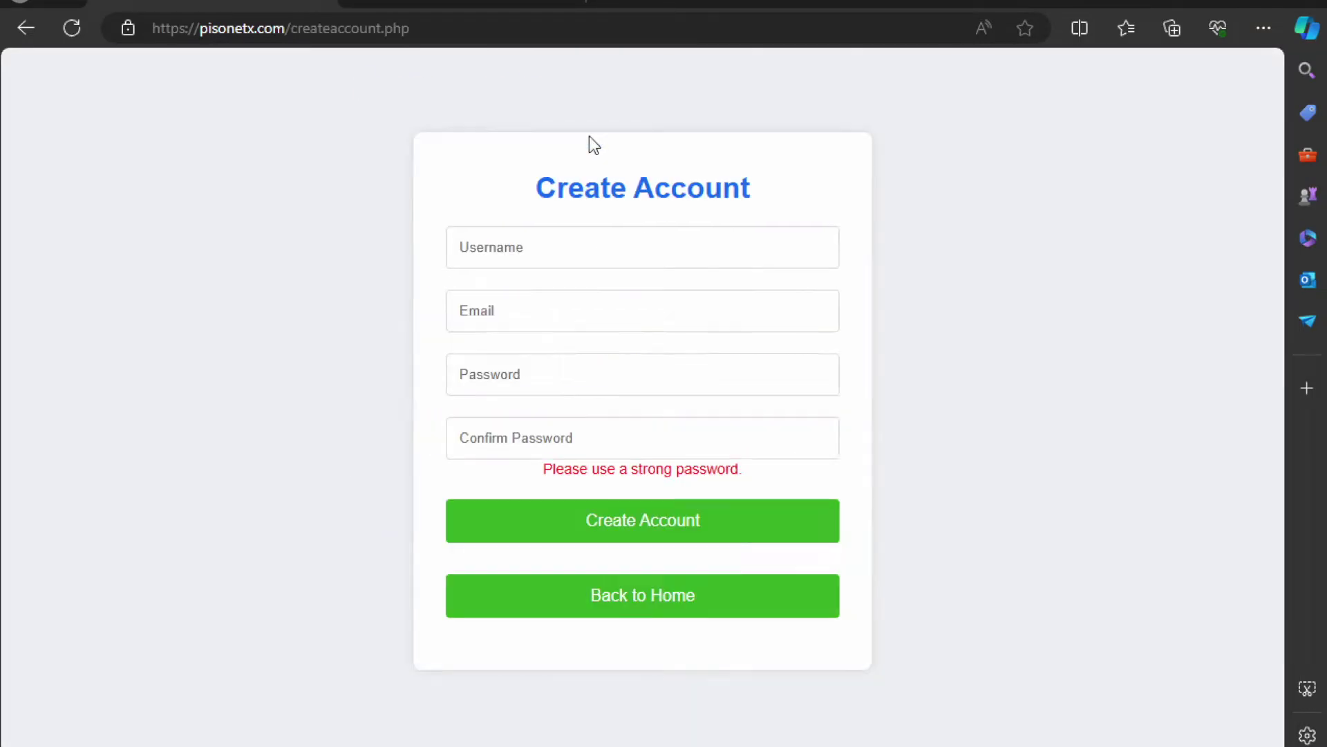
{"action": "left_click", "coordinate": [542, 256]}
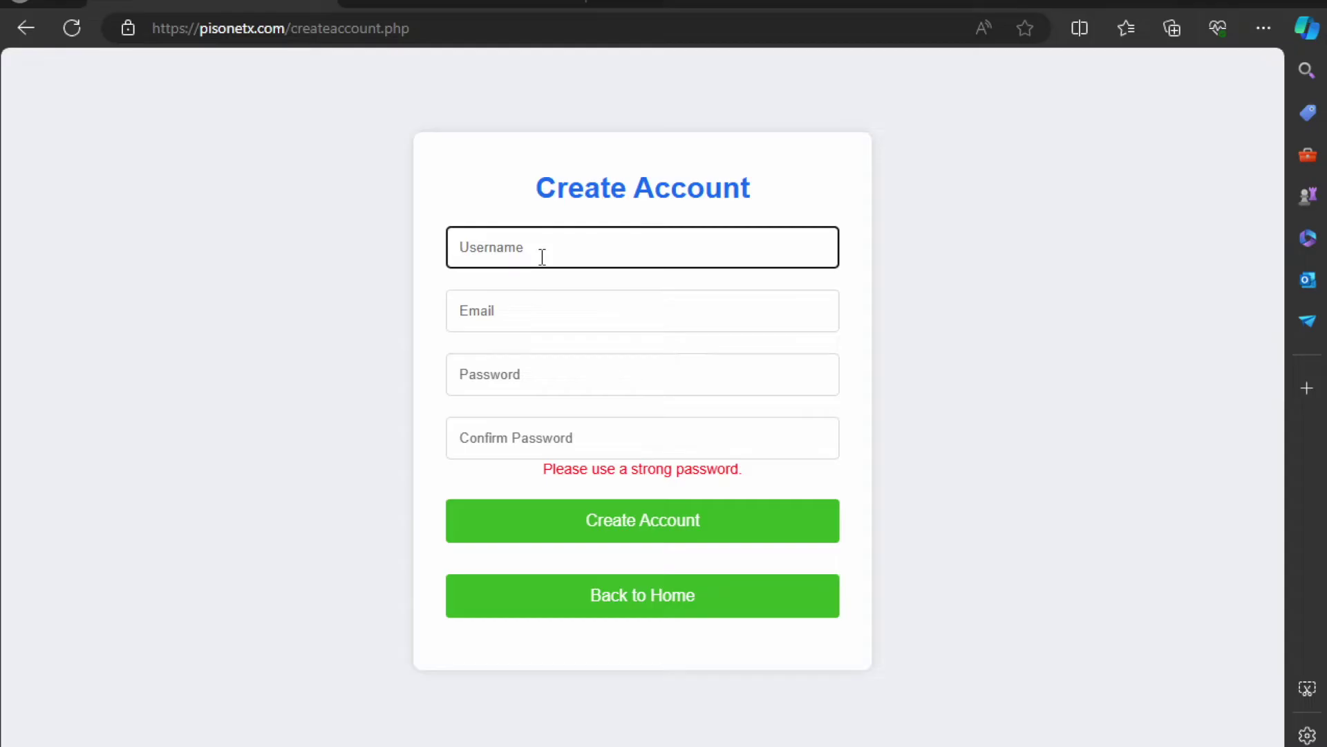
{"action": "type", "text": "asdf"}
{"action": "left_click", "coordinate": [529, 310]}
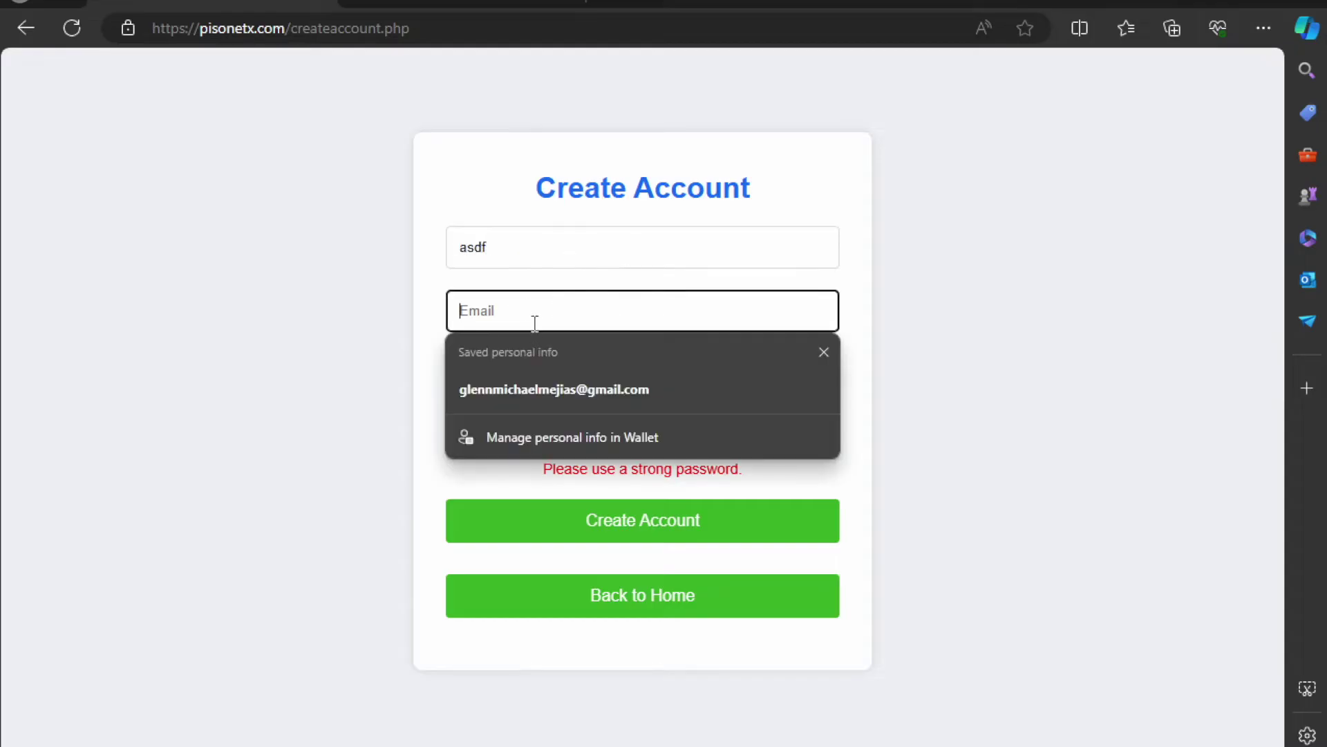
{"action": "left_click", "coordinate": [543, 379]}
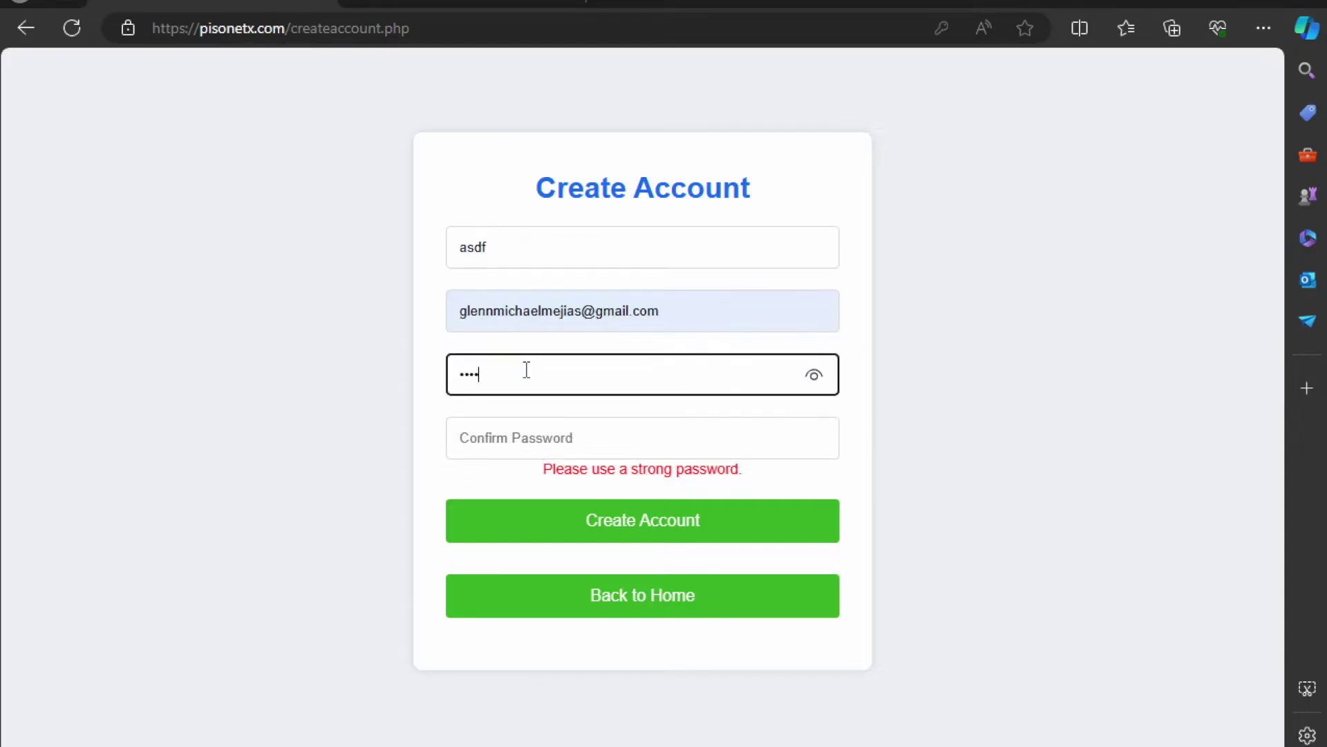
{"action": "left_click", "coordinate": [526, 438]}
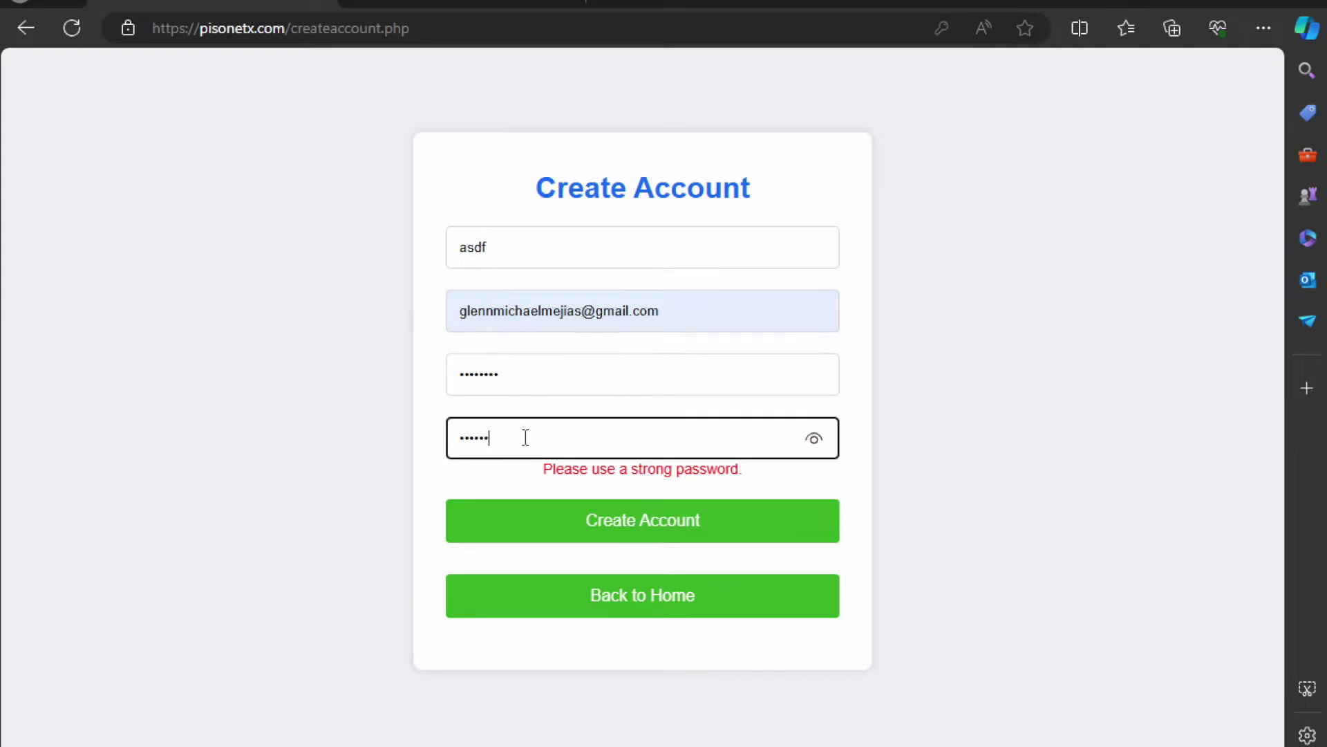
{"action": "left_click", "coordinate": [601, 524]}
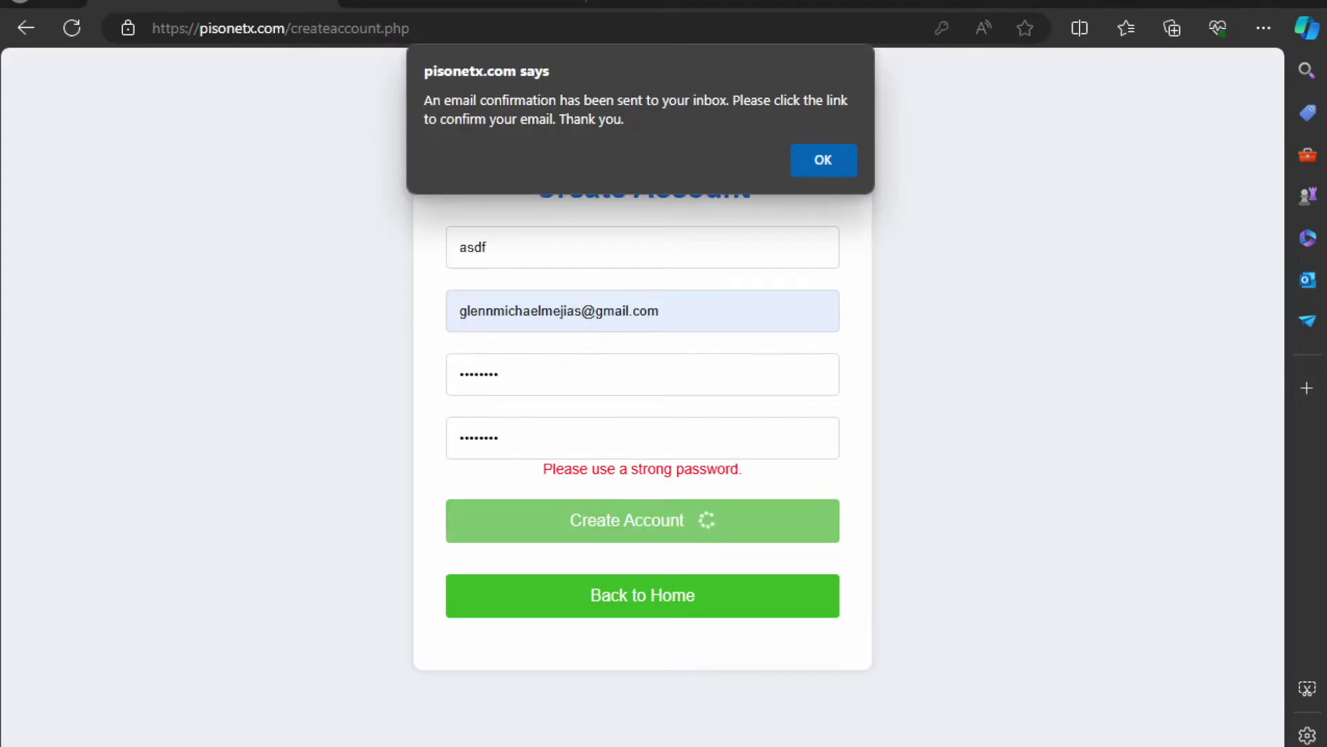
Acknowledge the confirmation-email notice, decline saving the password, and switch to the Gmail inbox.
{"action": "left_click_drag", "start_coordinate": [425, 100], "coordinate": [664, 117]}
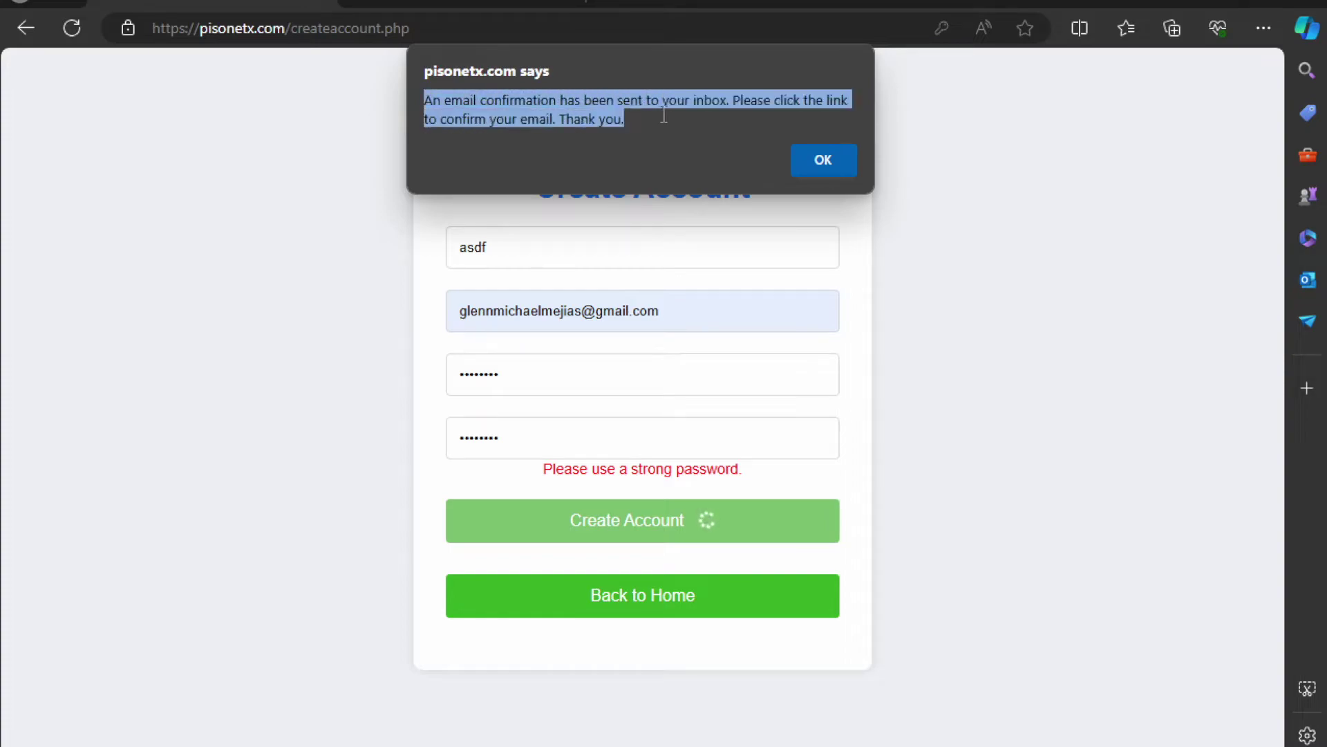
{"action": "left_click", "coordinate": [664, 118]}
{"action": "left_click", "coordinate": [823, 161]}
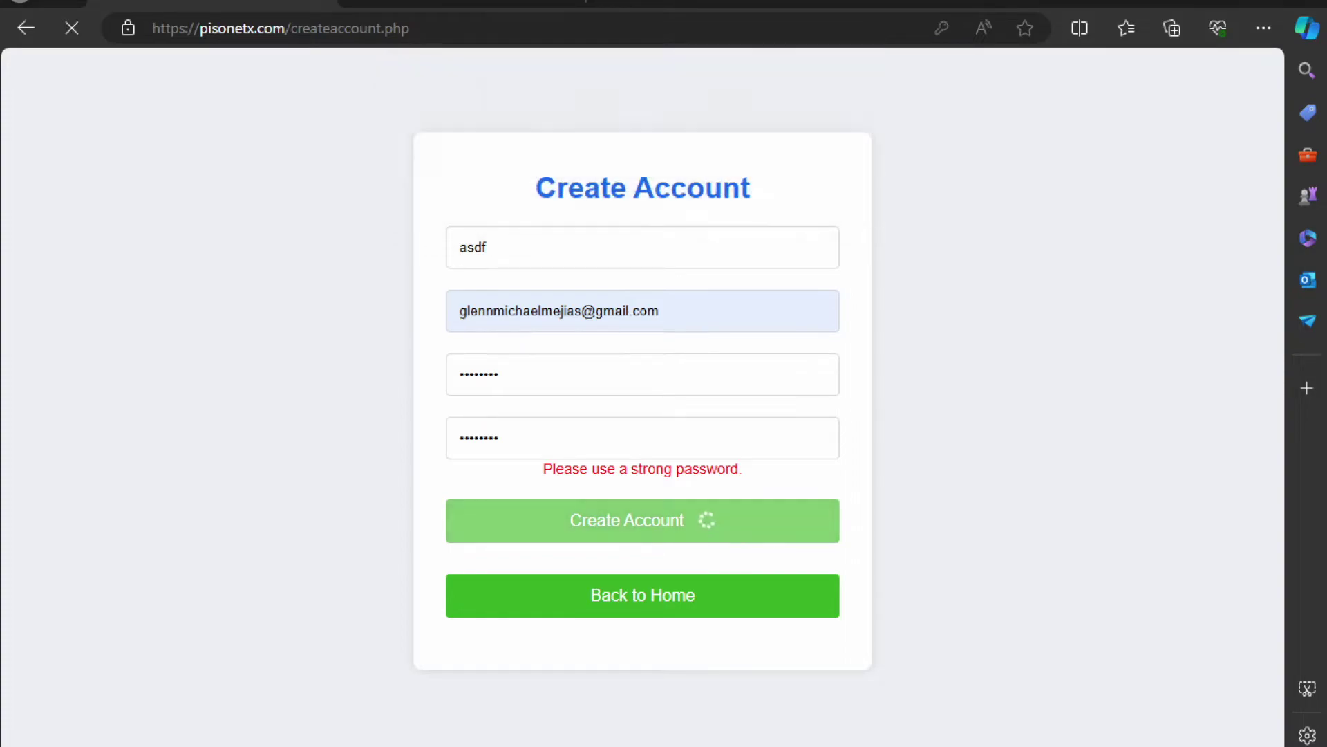
{"action": "left_click", "coordinate": [933, 234]}
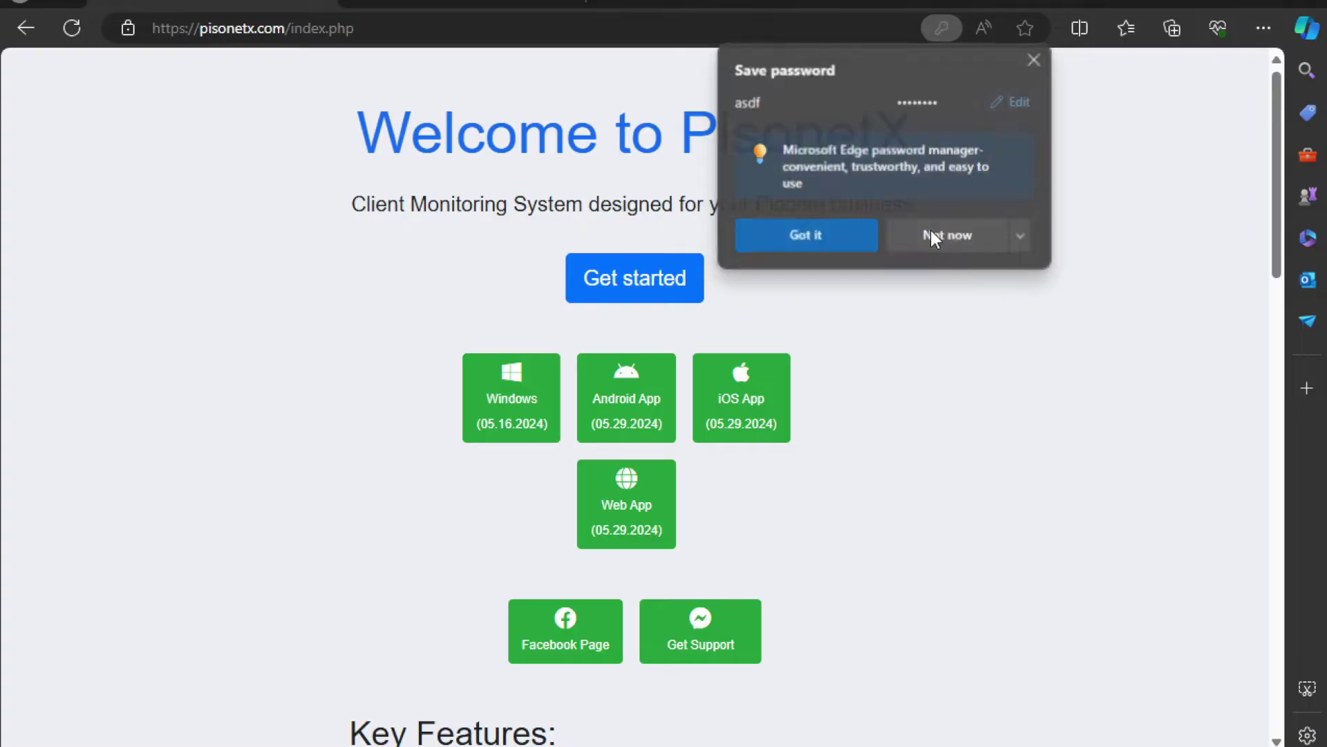
{"action": "left_click", "coordinate": [462, 3]}
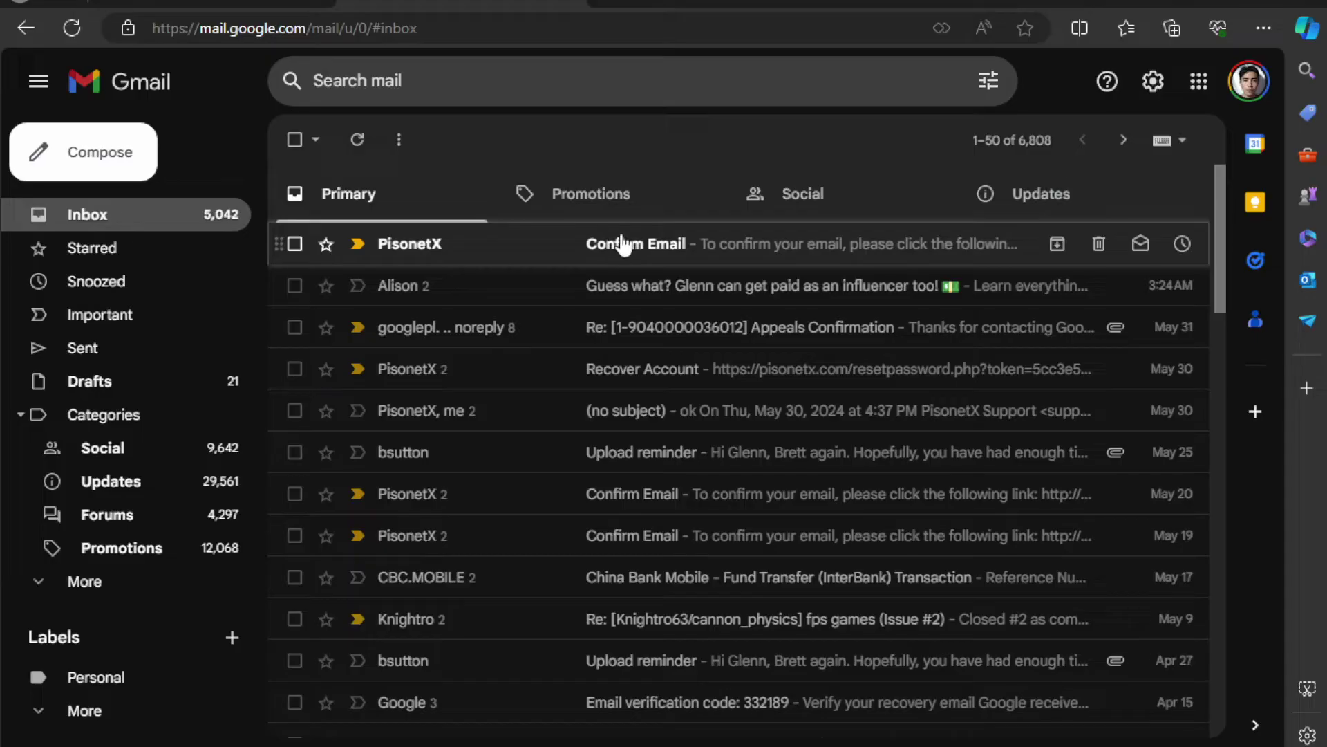
Follow the Confirm Email link from the PisonetX message and acknowledge the thank-you notice.
{"action": "left_click", "coordinate": [610, 248]}
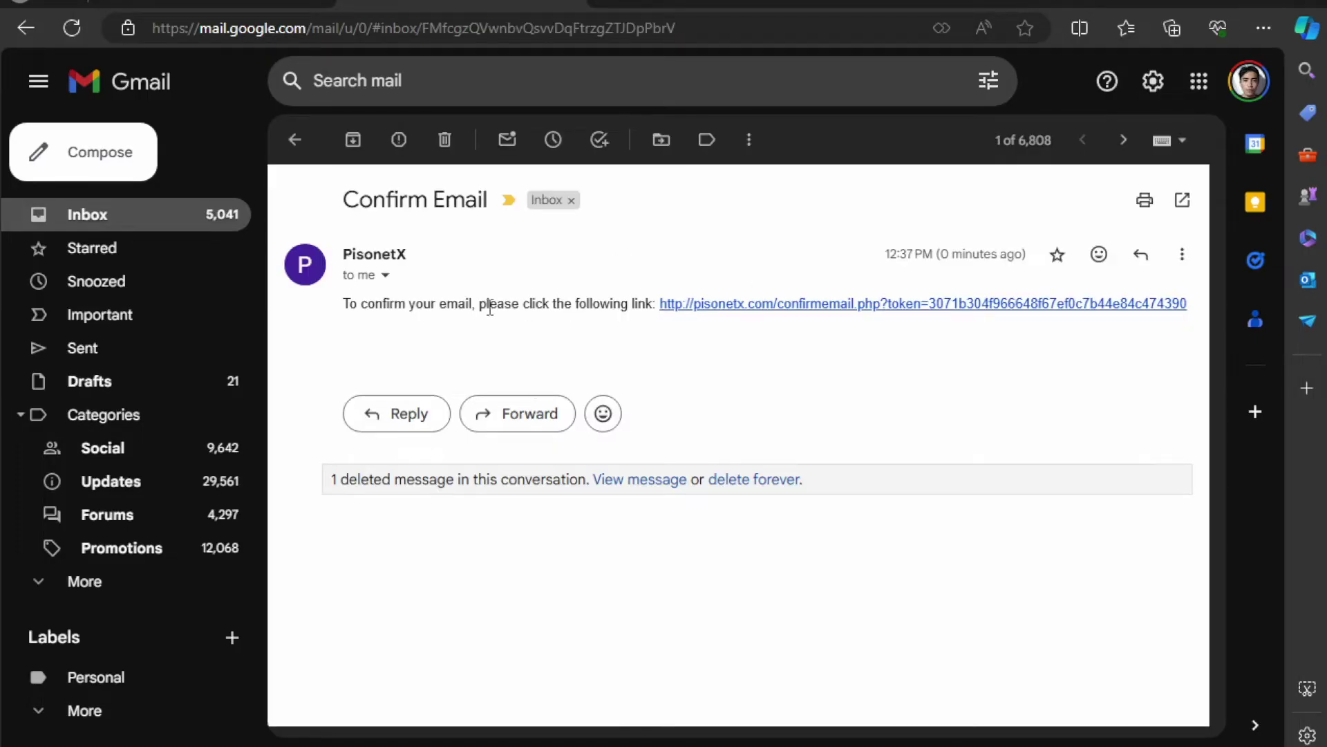
{"action": "left_click_drag", "start_coordinate": [361, 303], "coordinate": [550, 306]}
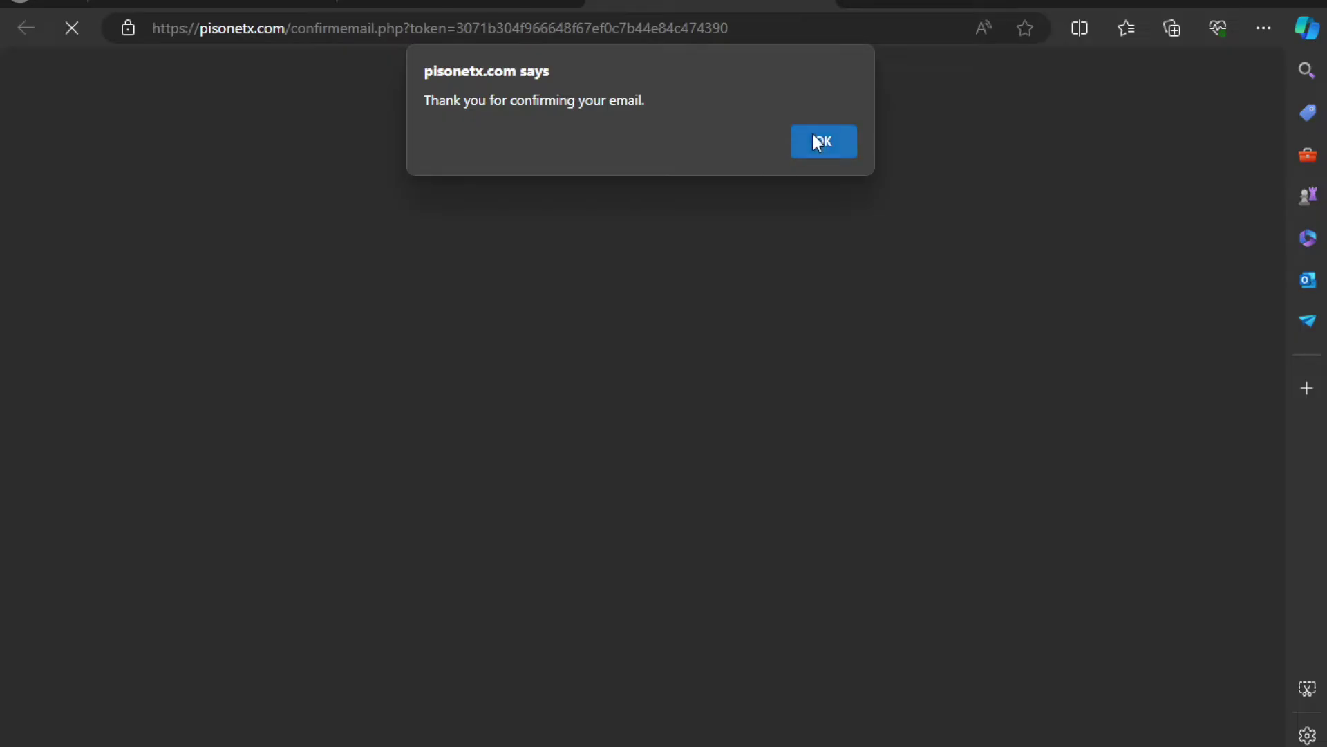
{"action": "left_click", "coordinate": [813, 137]}
{"action": "left_click", "coordinate": [826, 5]}
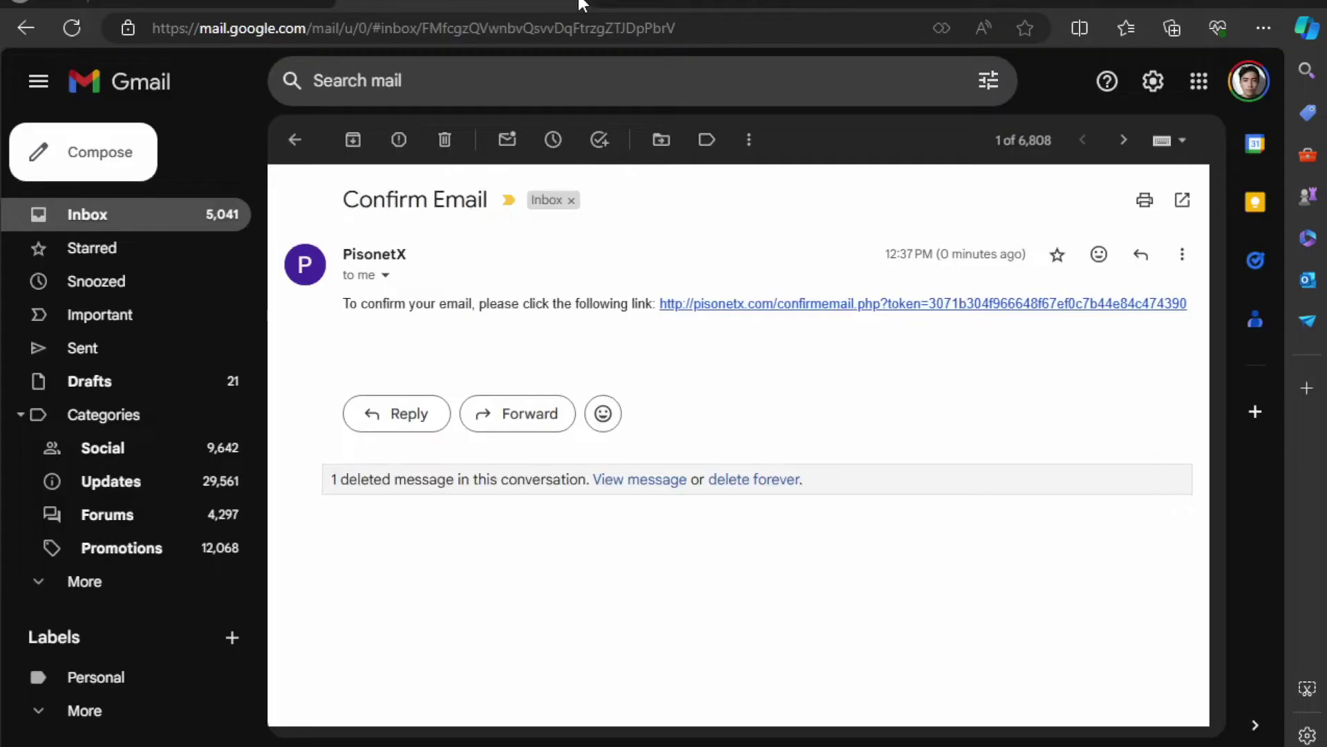
From Step 2 on the PisonetX site, download the PC client installer.
{"action": "left_click", "coordinate": [233, 4]}
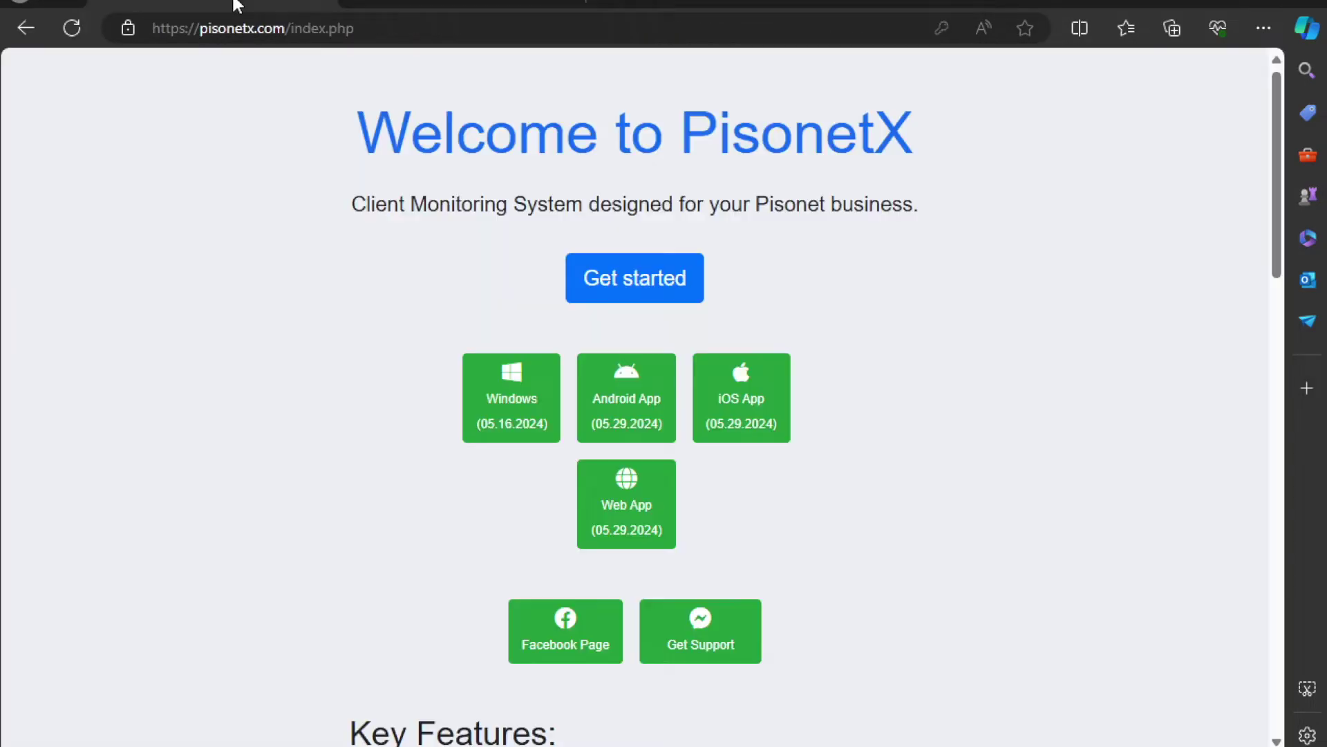
{"action": "left_click", "coordinate": [624, 291]}
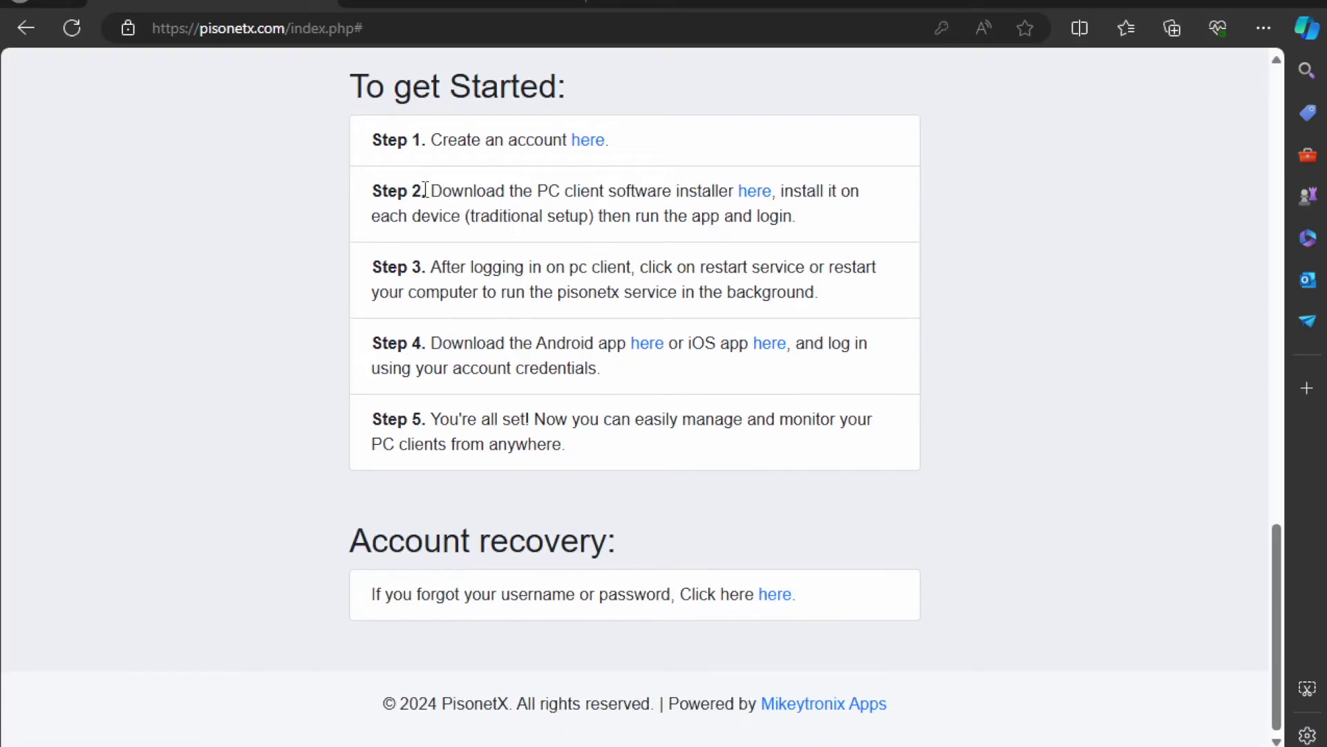
{"action": "left_click_drag", "start_coordinate": [396, 191], "coordinate": [426, 192]}
{"action": "left_click", "coordinate": [460, 65]}
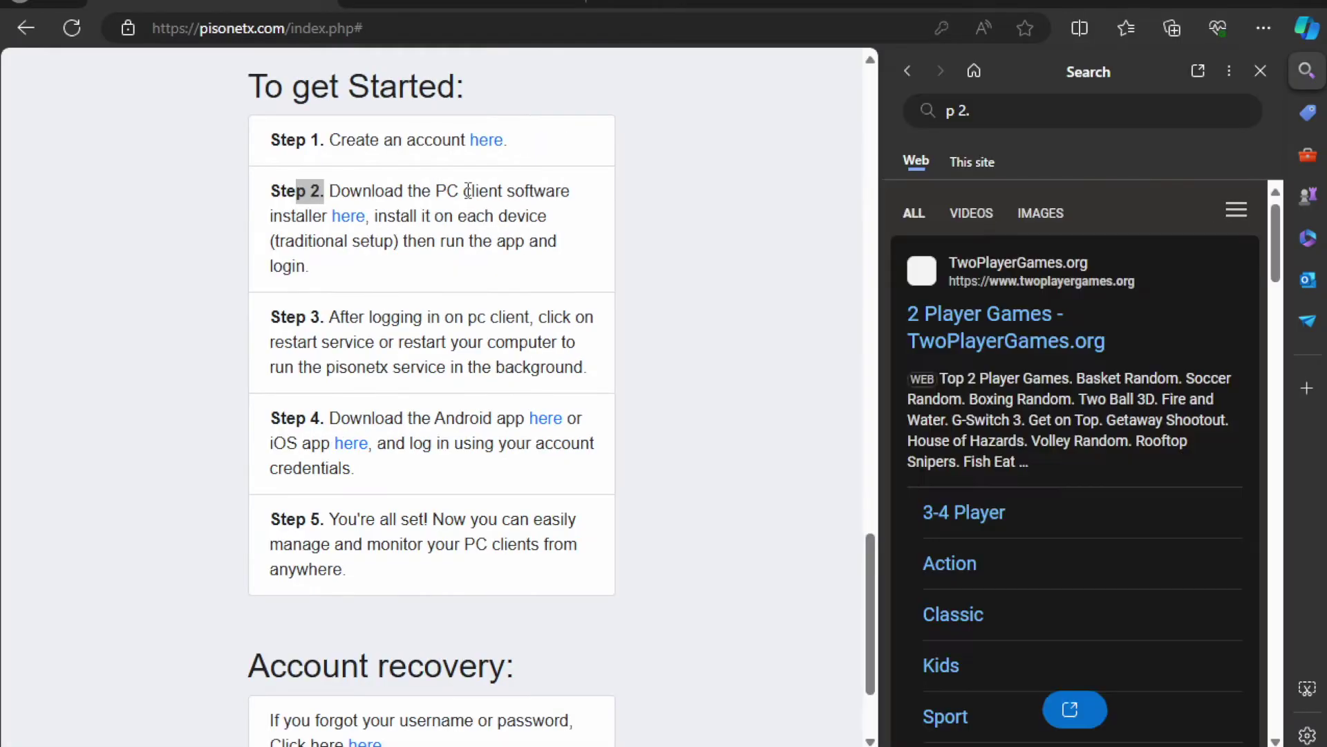
{"action": "left_click", "coordinate": [1263, 72]}
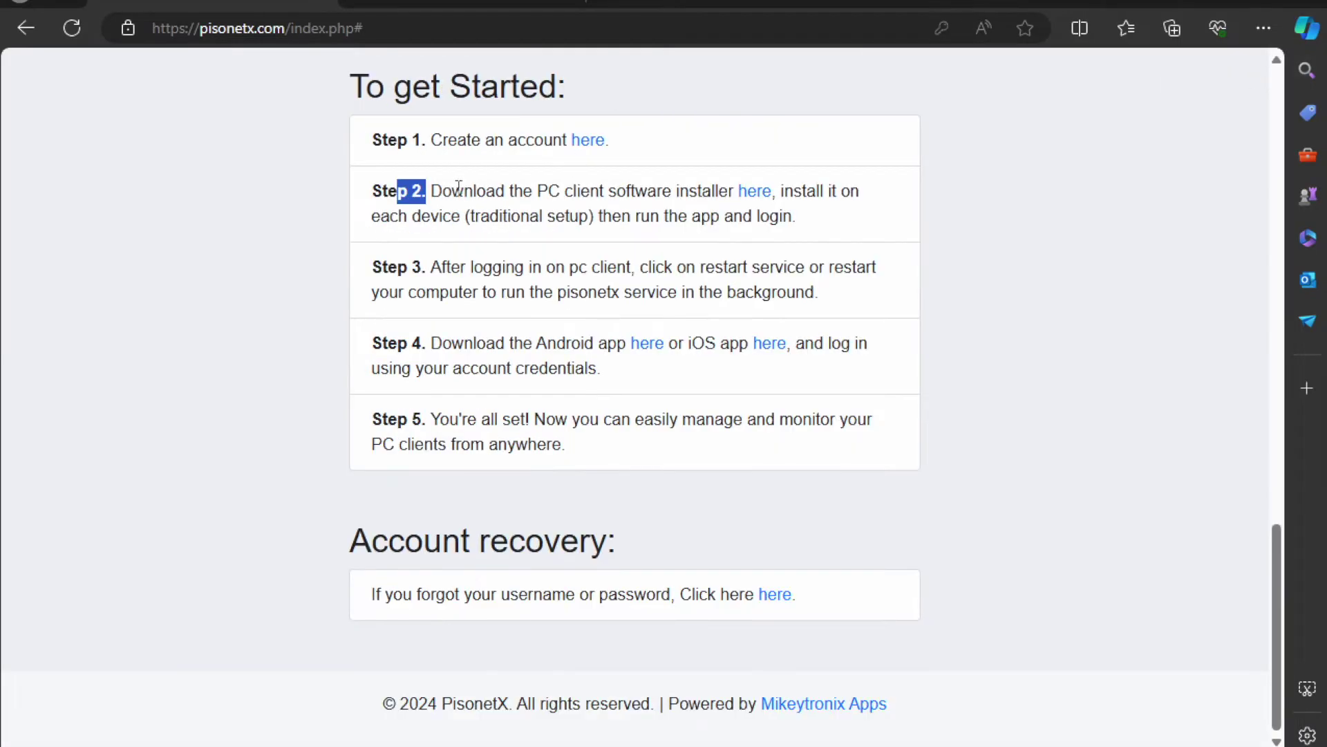
{"action": "left_click_drag", "start_coordinate": [430, 191], "coordinate": [734, 193]}
{"action": "left_click", "coordinate": [693, 232]}
{"action": "left_click", "coordinate": [748, 198]}
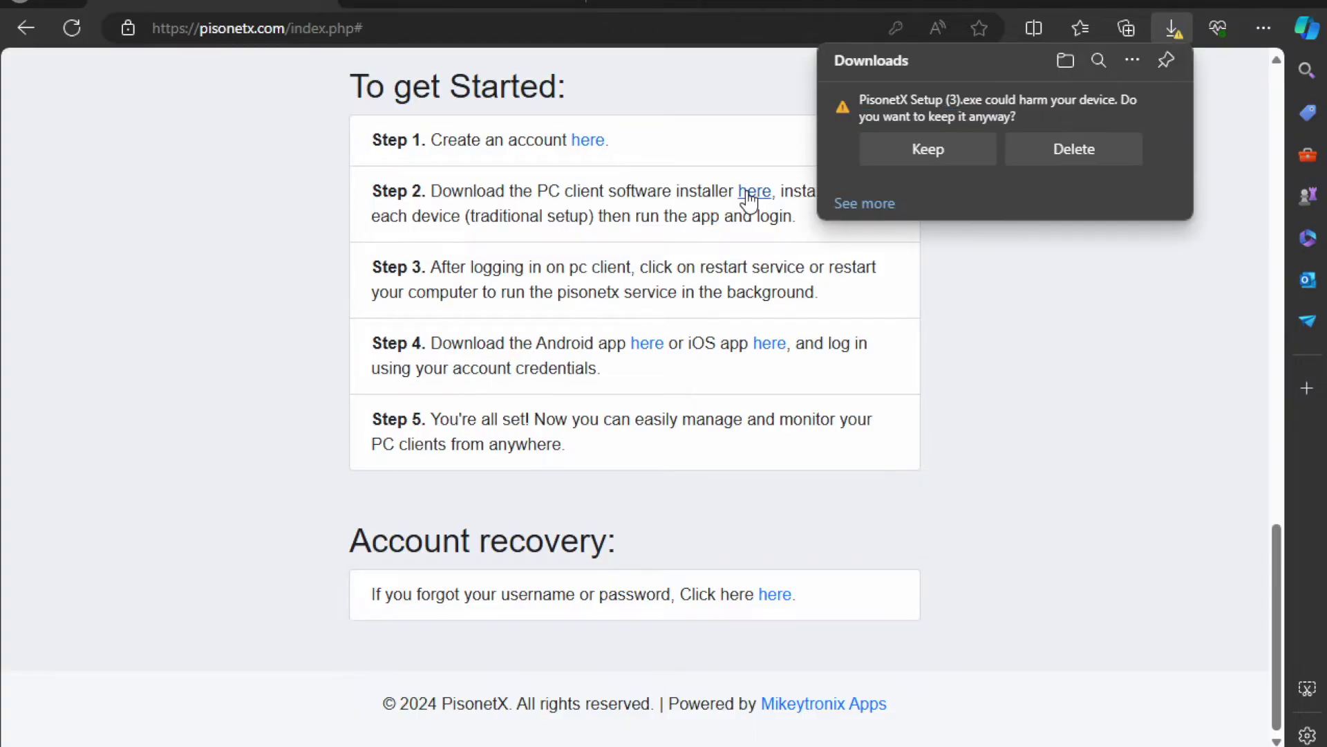
Keep PisonetX Setup (3).exe despite the warning and run it past SmartScreen via Run anyway.
{"action": "left_click", "coordinate": [928, 149]}
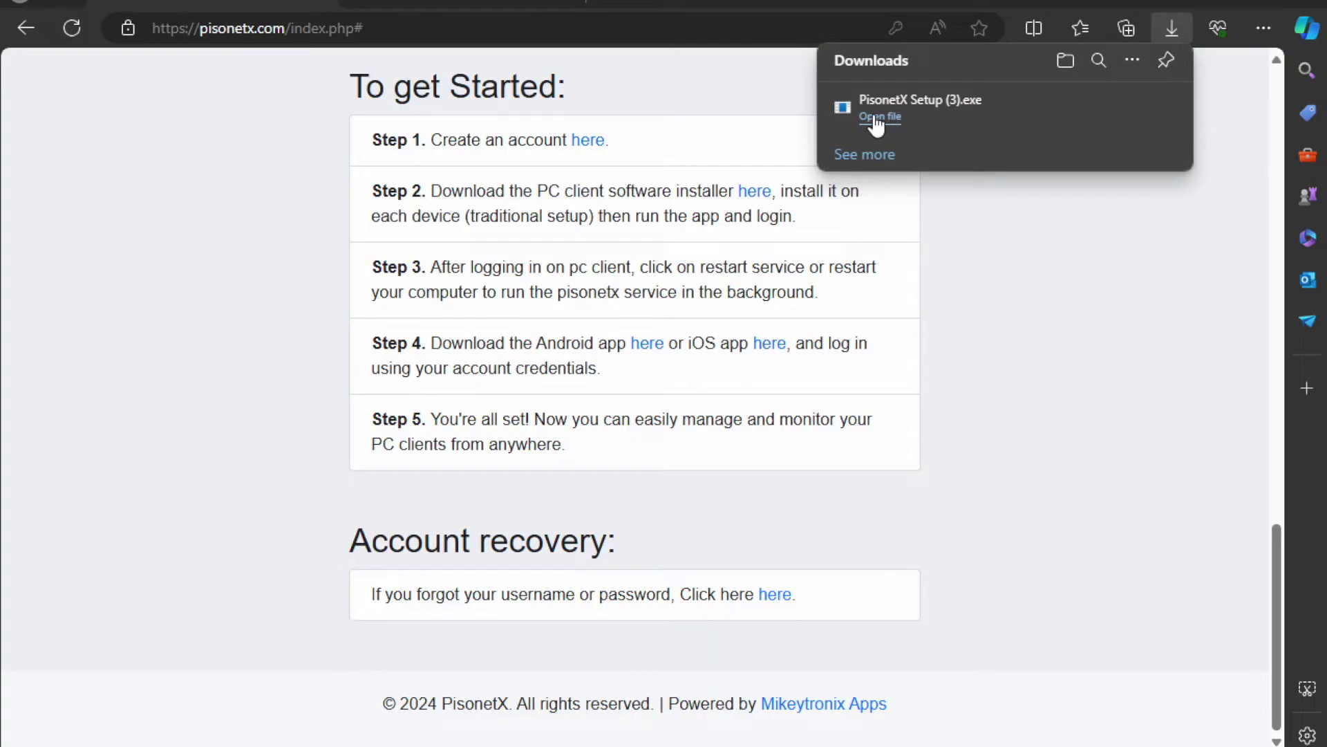
{"action": "left_click", "coordinate": [880, 116]}
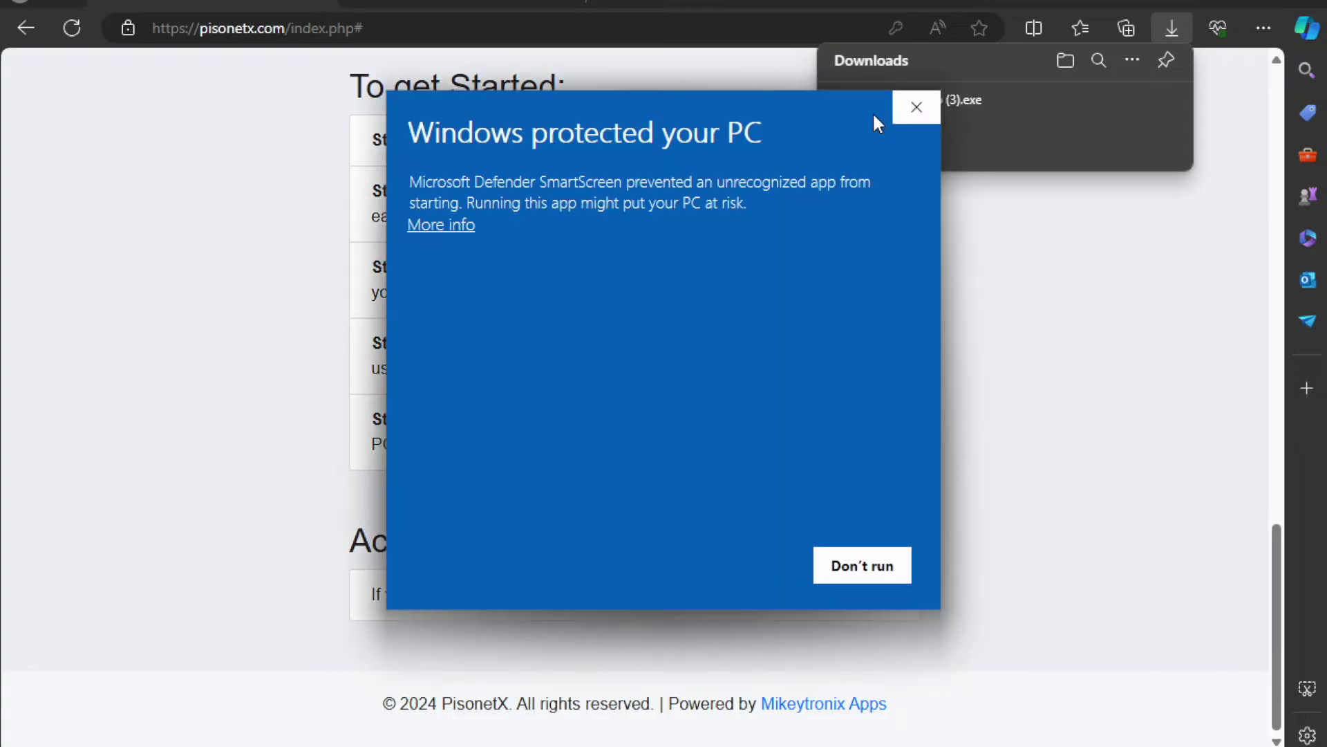
{"action": "left_click", "coordinate": [450, 227]}
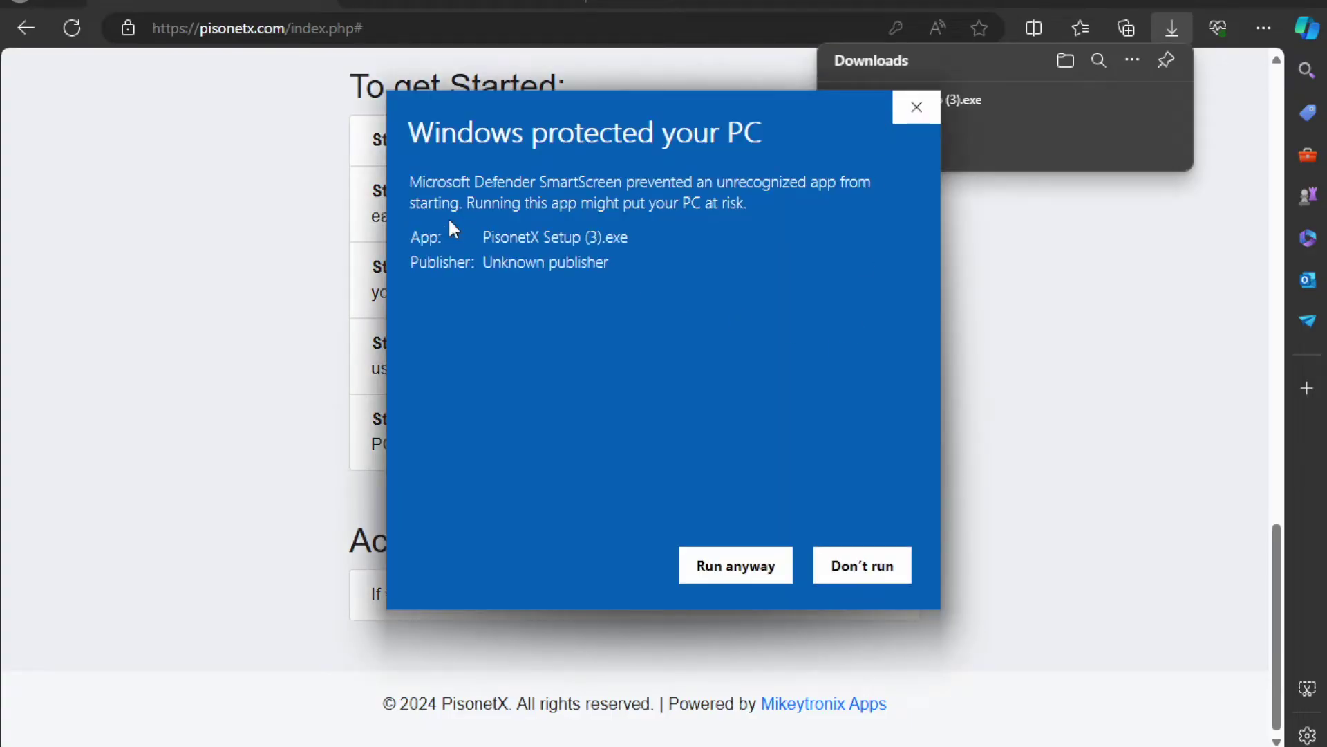
{"action": "left_click", "coordinate": [736, 566]}
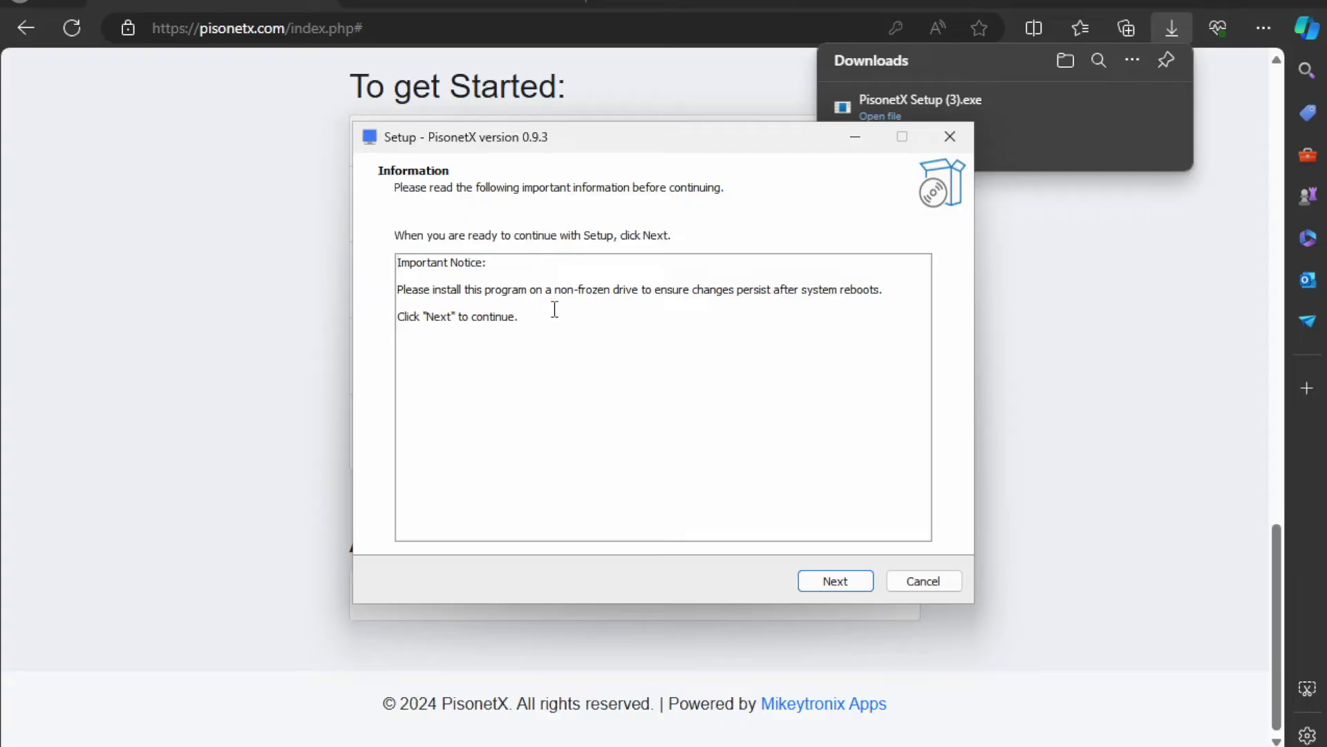
Continue past the information page and set the install folder to C:\PisonetX.
{"action": "left_click_drag", "start_coordinate": [452, 289], "coordinate": [642, 287]}
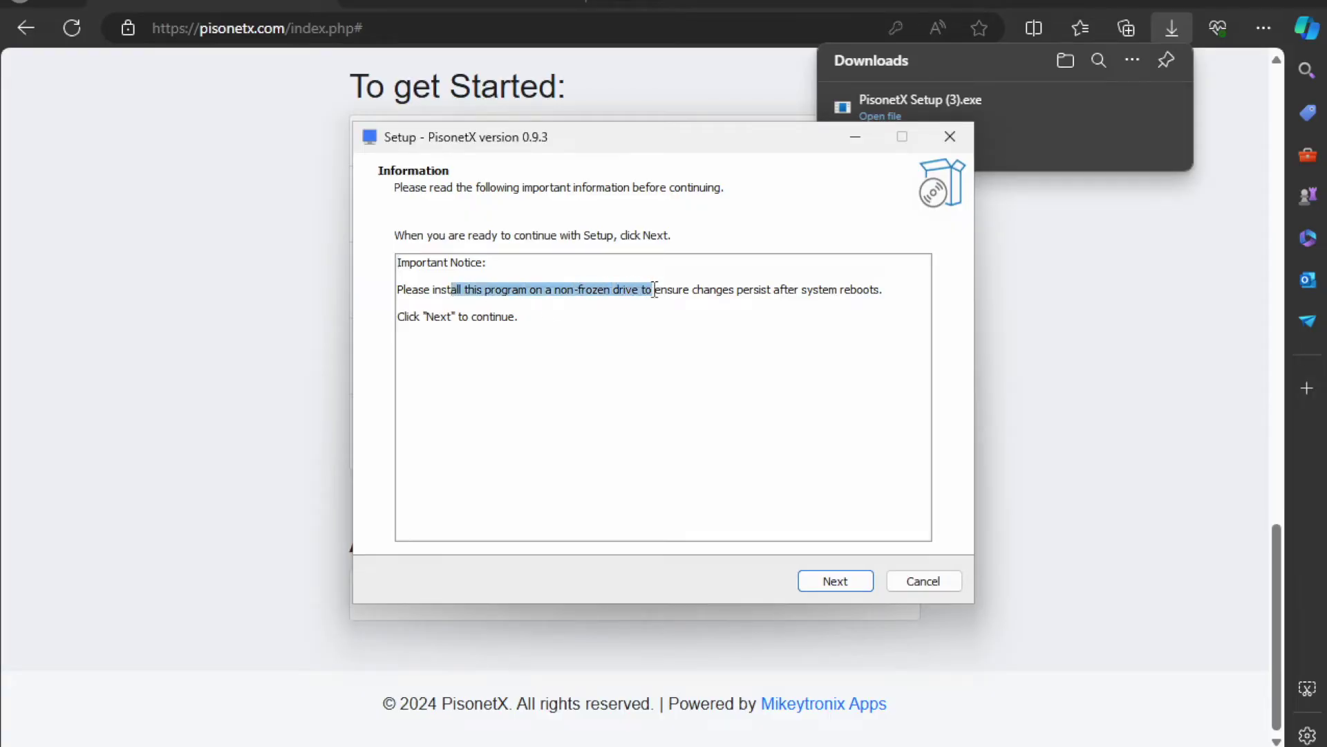
{"action": "left_click", "coordinate": [620, 291]}
{"action": "left_click_drag", "start_coordinate": [553, 292], "coordinate": [654, 292]}
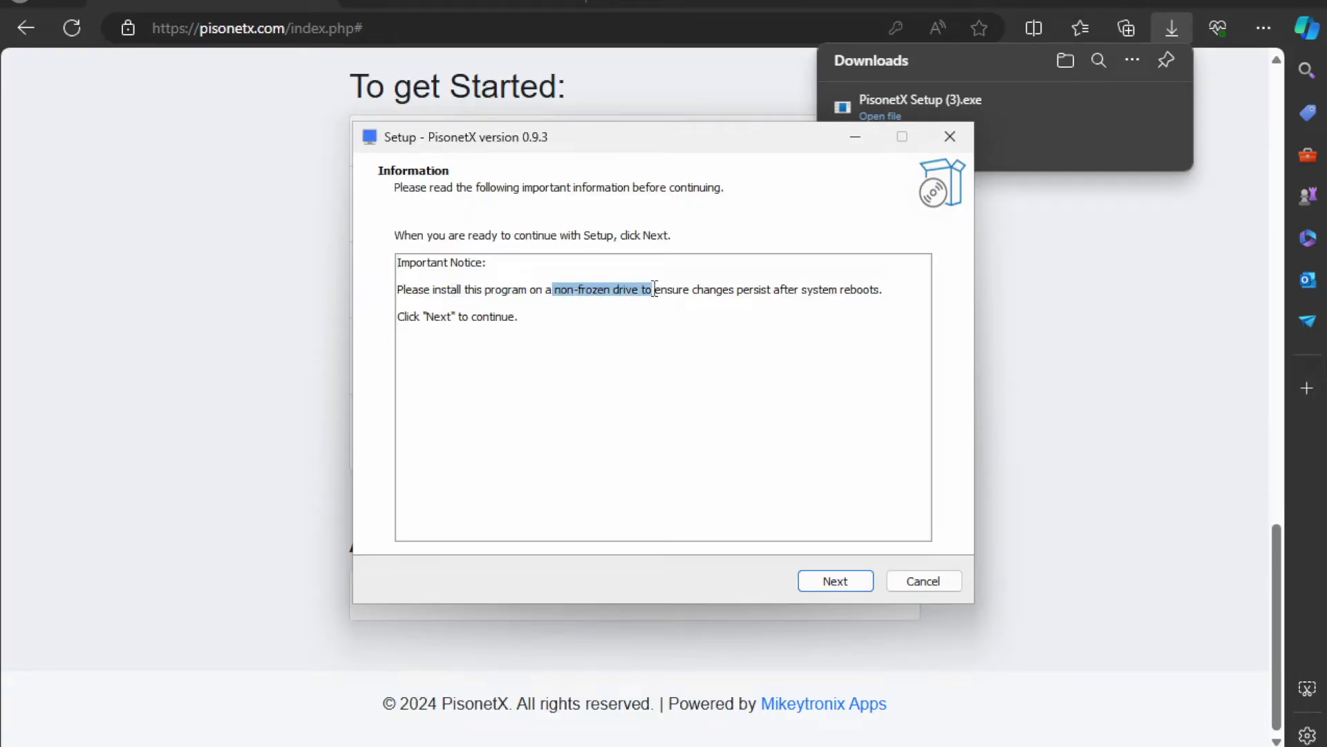
{"action": "left_click", "coordinate": [701, 307]}
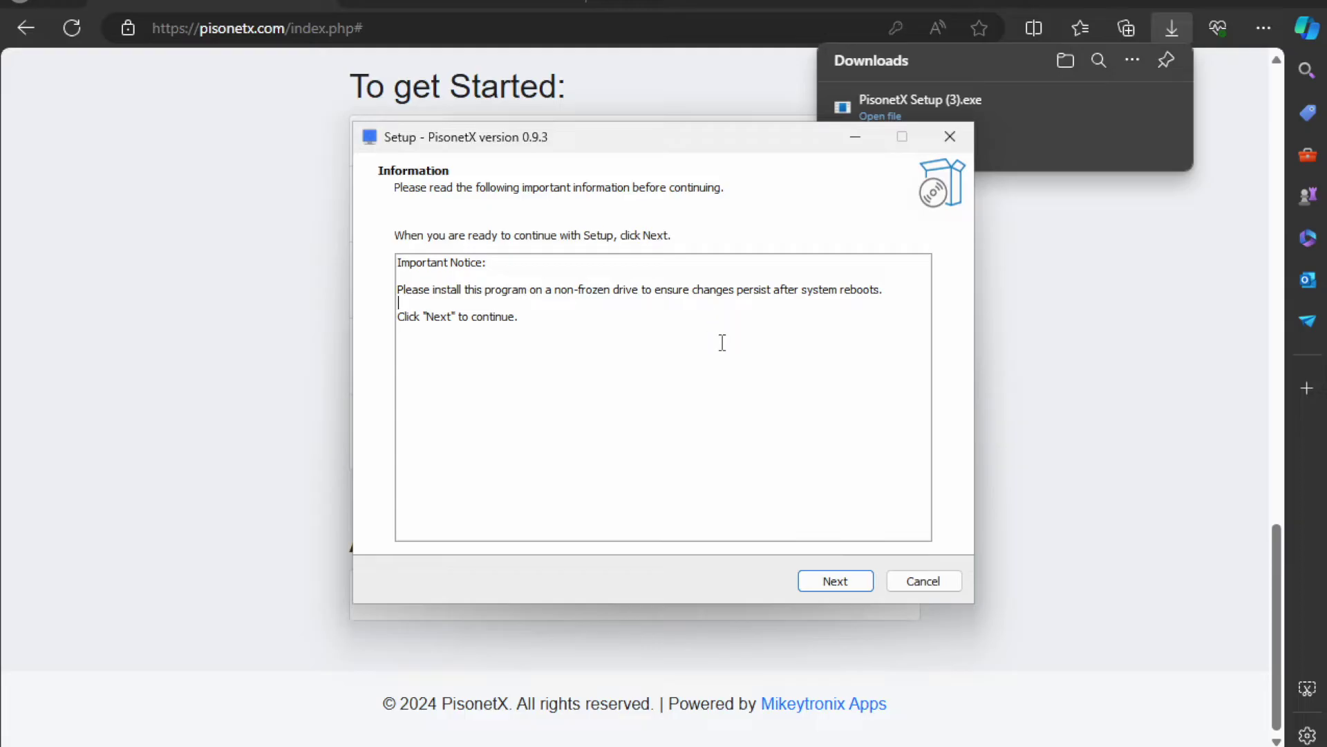
{"action": "left_click", "coordinate": [836, 582]}
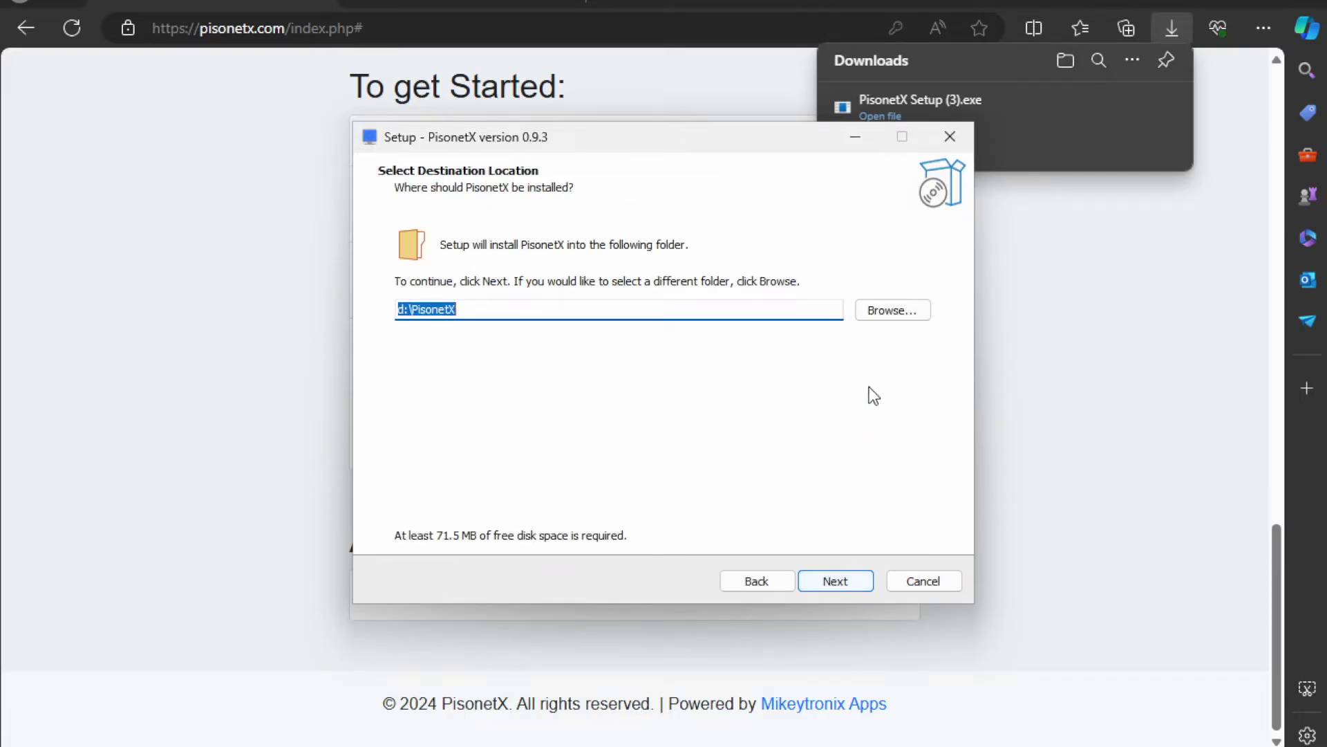
{"action": "left_click", "coordinate": [878, 309]}
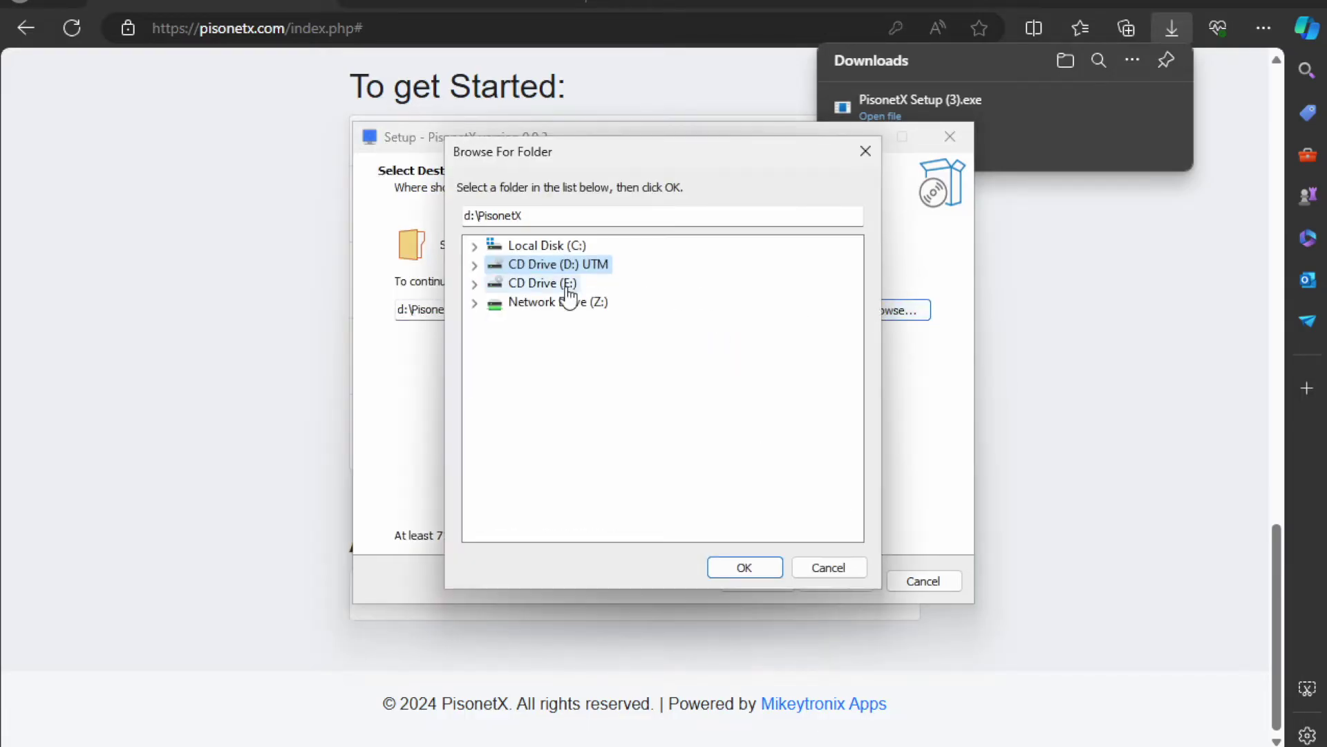
{"action": "left_click", "coordinate": [547, 248]}
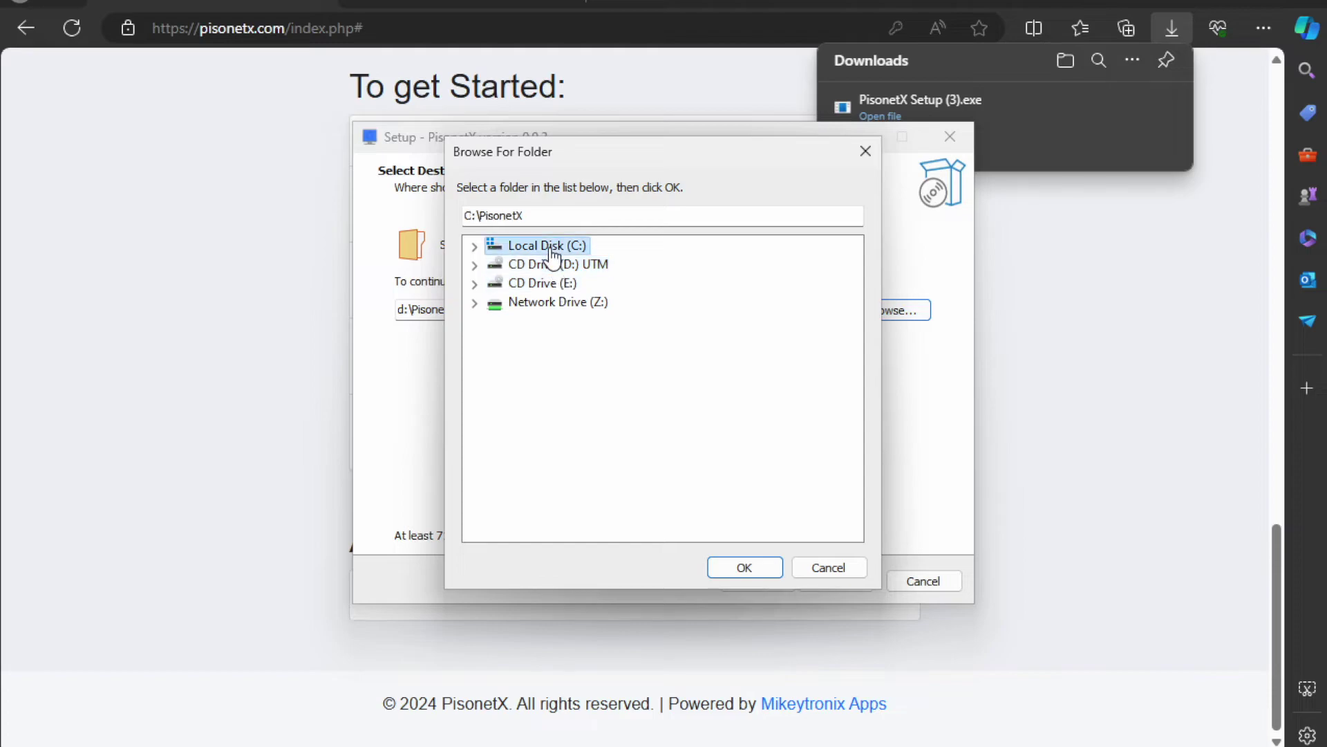
{"action": "left_click", "coordinate": [738, 566]}
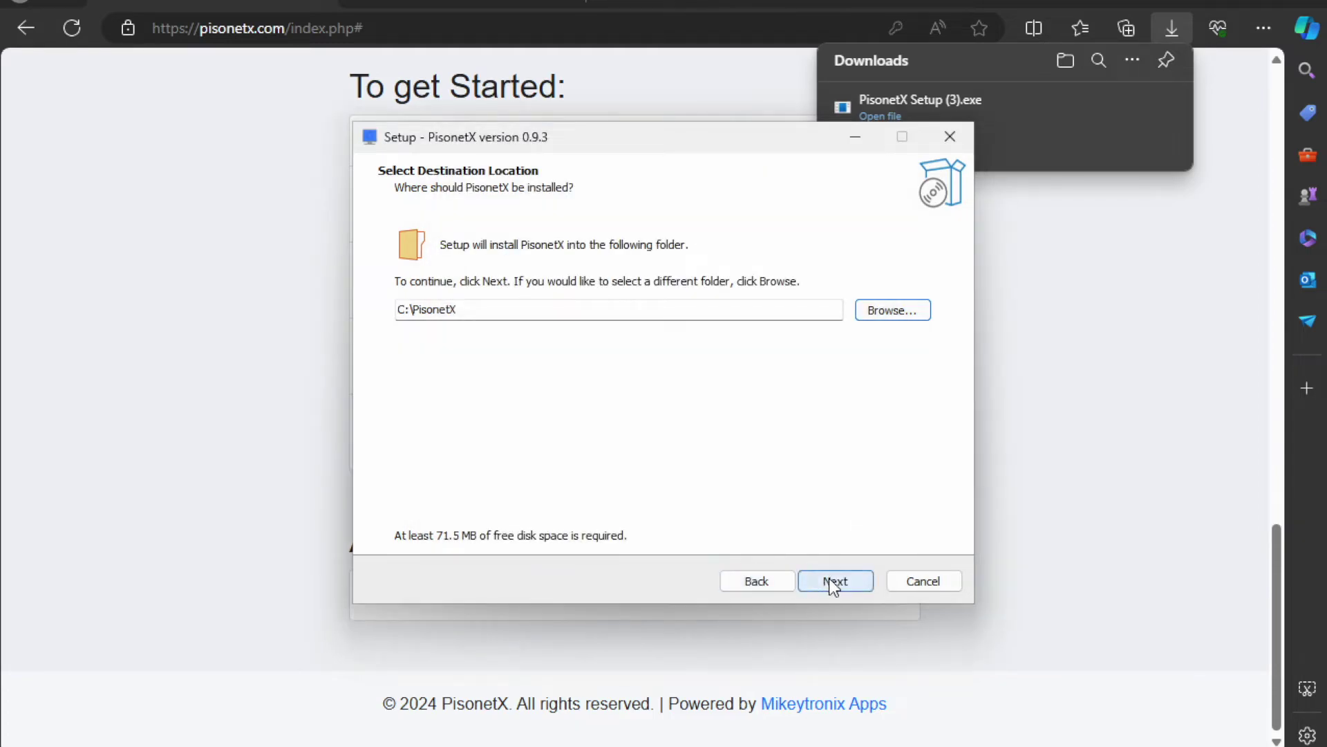
Add a desktop shortcut and install PisonetX 0.9.3.
{"action": "left_click", "coordinate": [828, 584]}
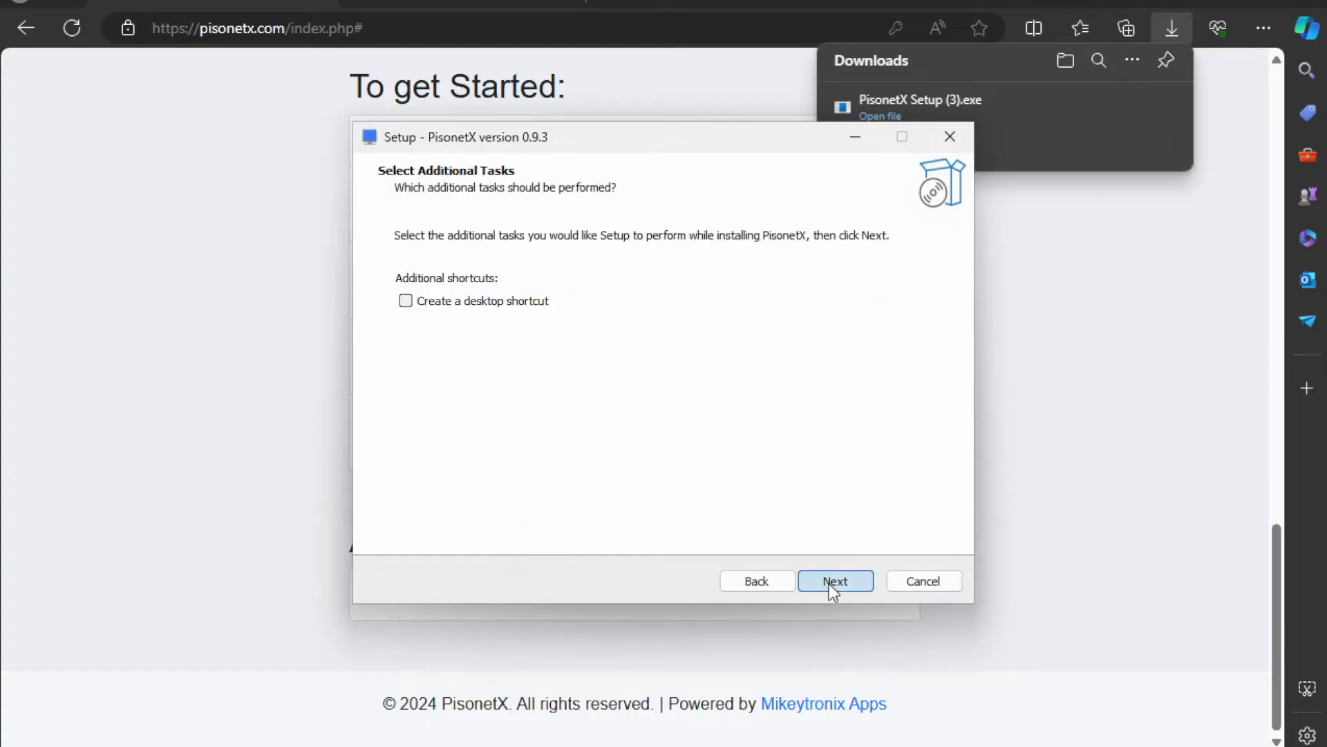
{"action": "left_click", "coordinate": [476, 299]}
{"action": "left_click", "coordinate": [829, 578]}
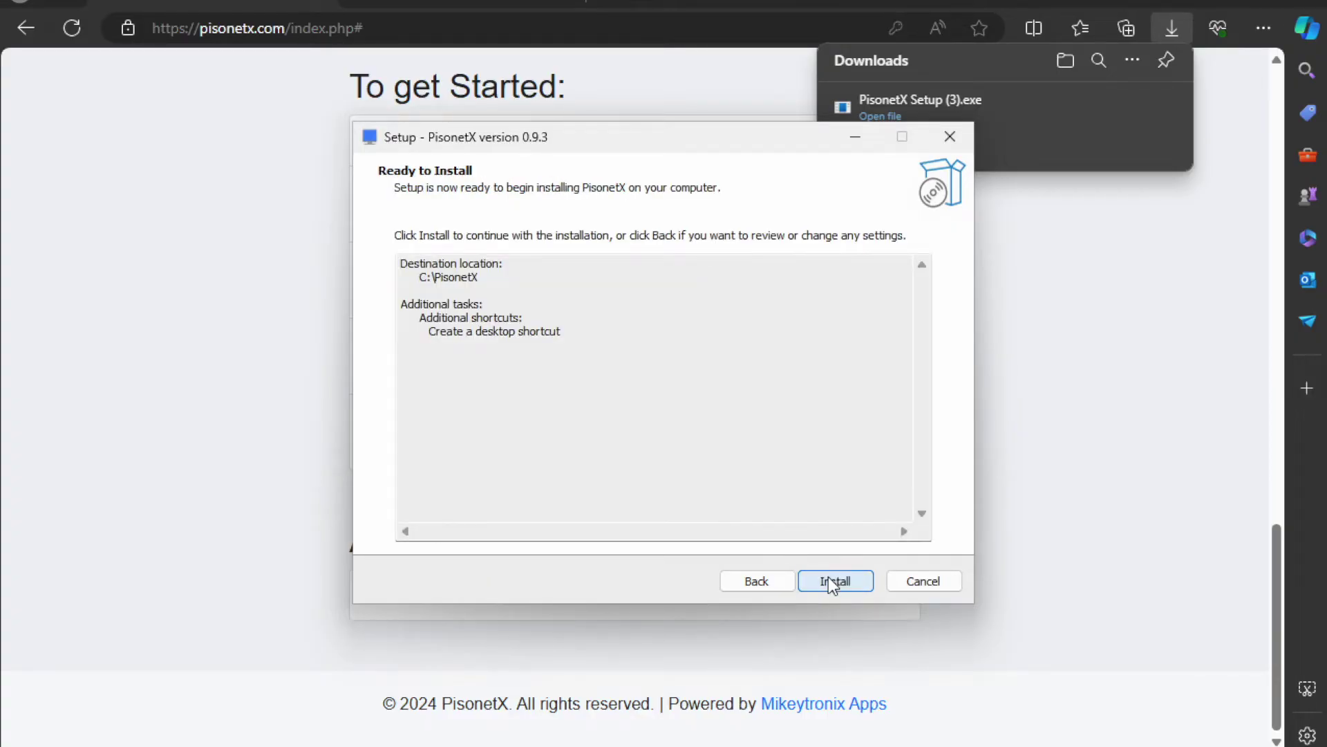
{"action": "left_click", "coordinate": [828, 581]}
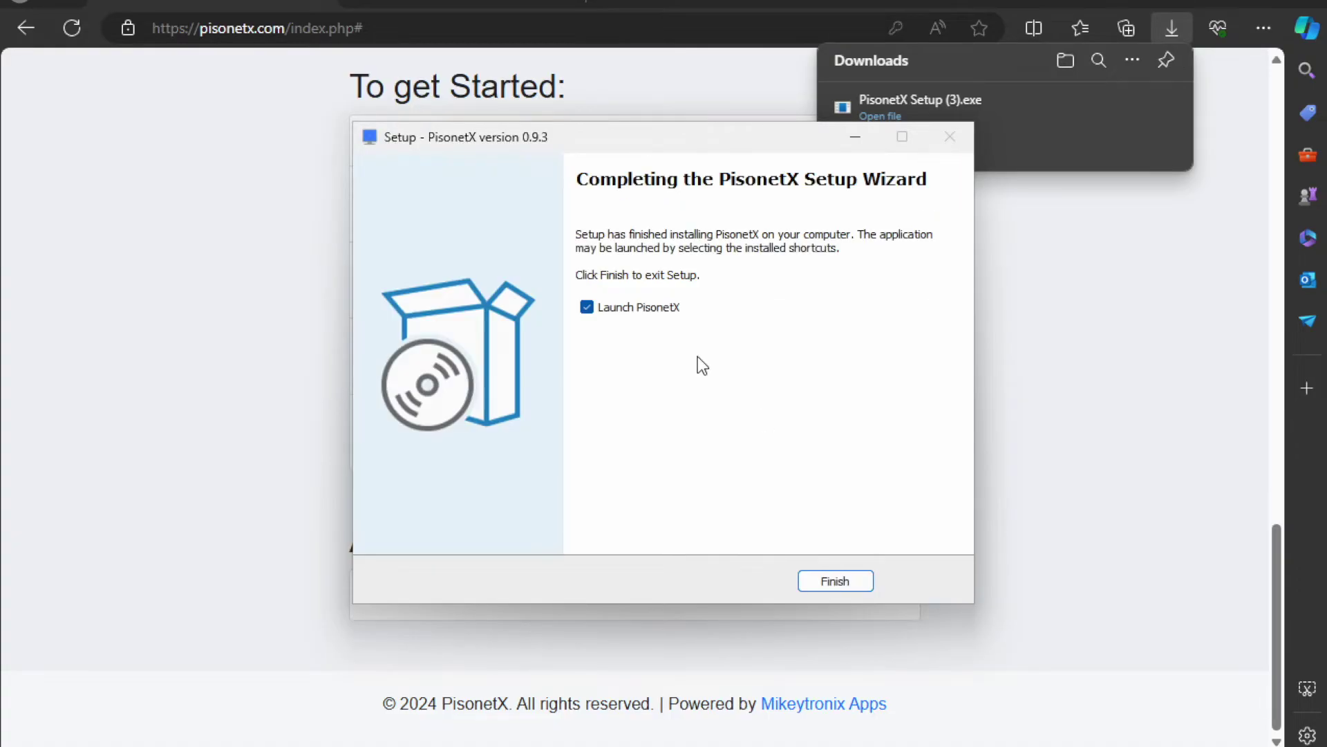
Finish setup, launch PisonetX and log in to the account.
{"action": "left_click", "coordinate": [837, 583]}
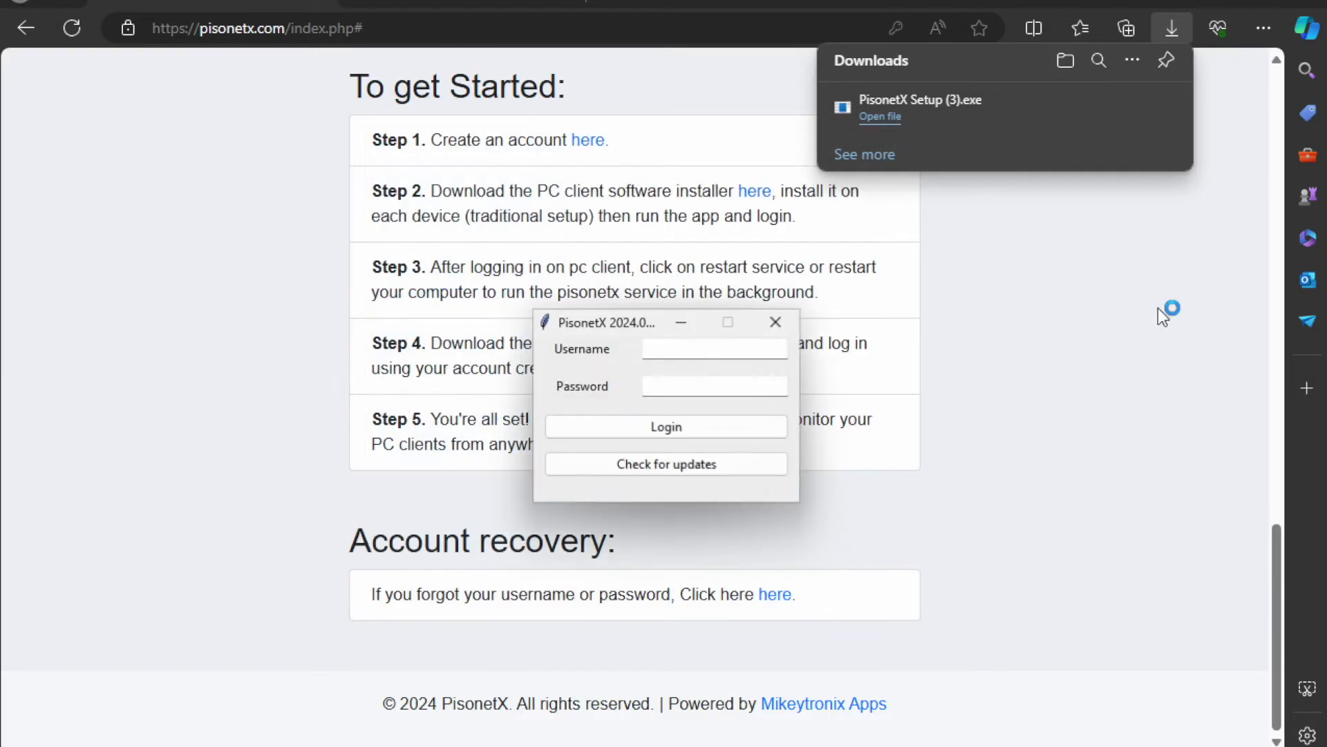
{"action": "left_click", "coordinate": [710, 347]}
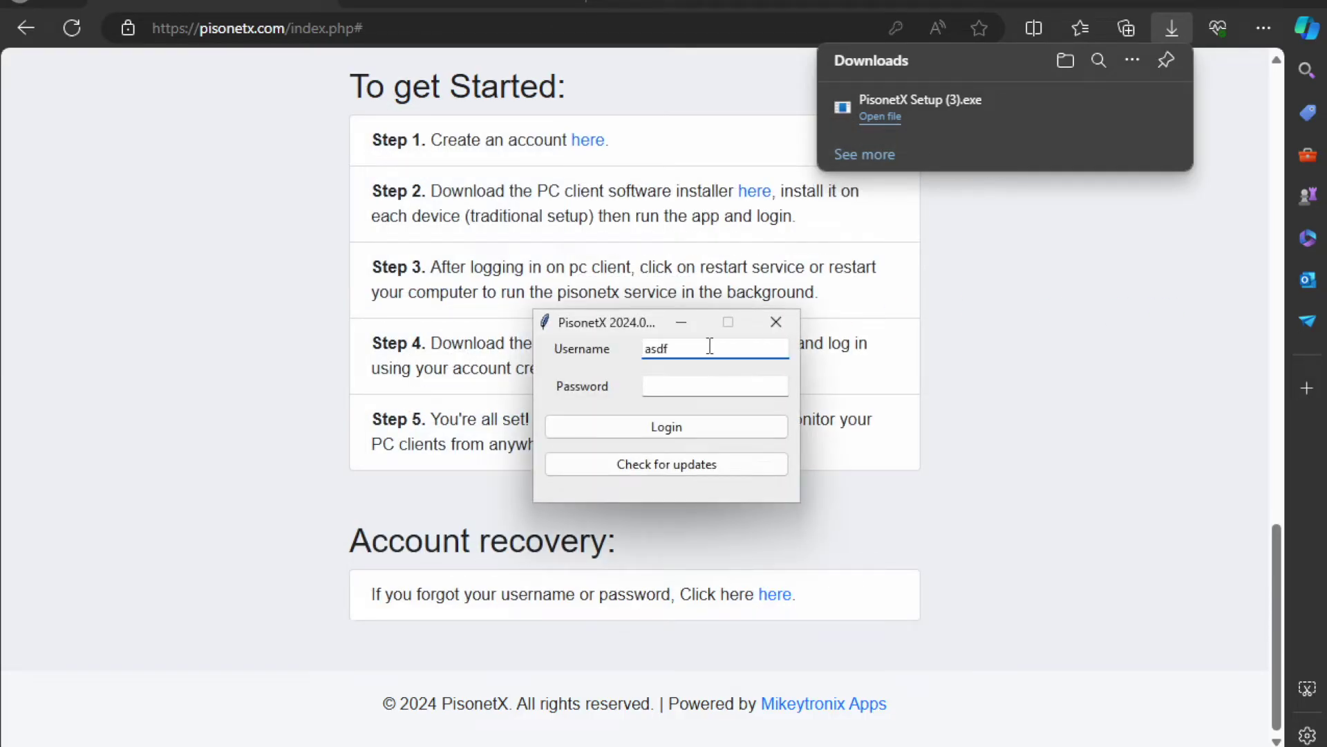
{"action": "left_click", "coordinate": [691, 380]}
{"action": "left_click", "coordinate": [666, 430]}
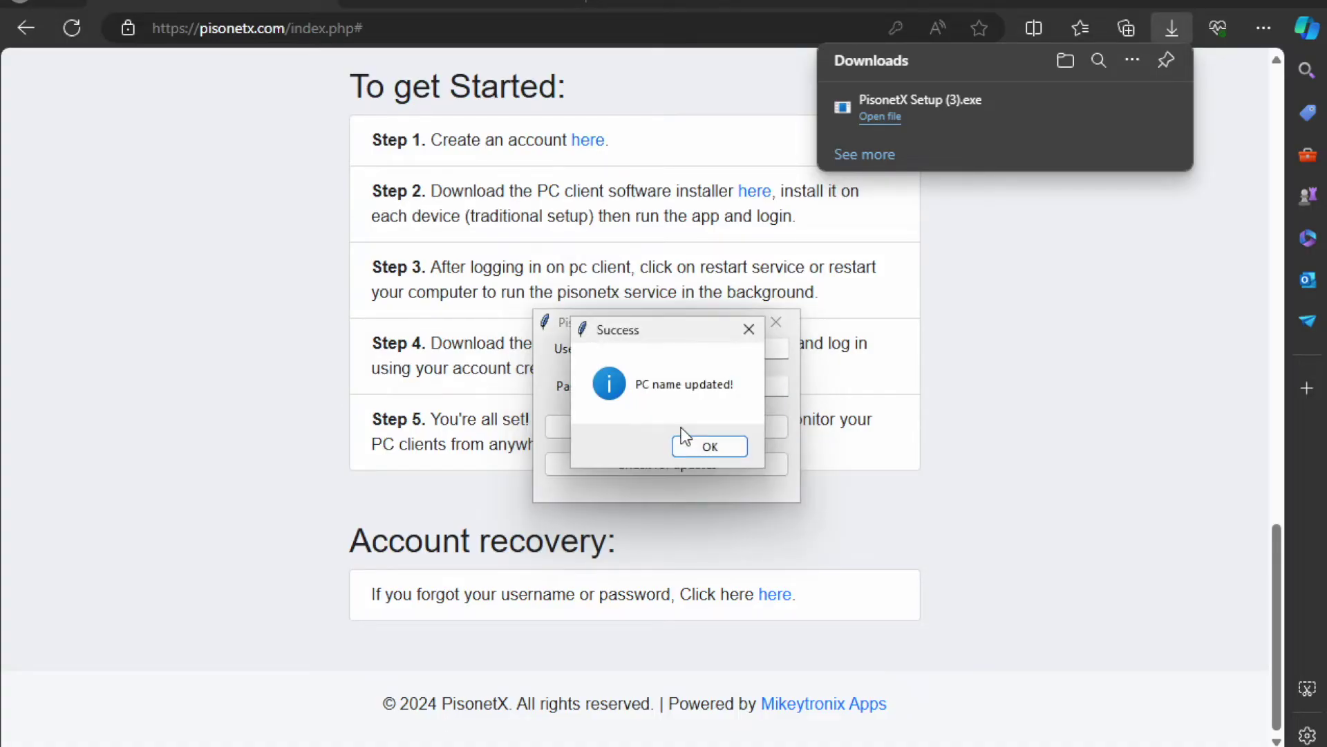
{"action": "left_click", "coordinate": [710, 447]}
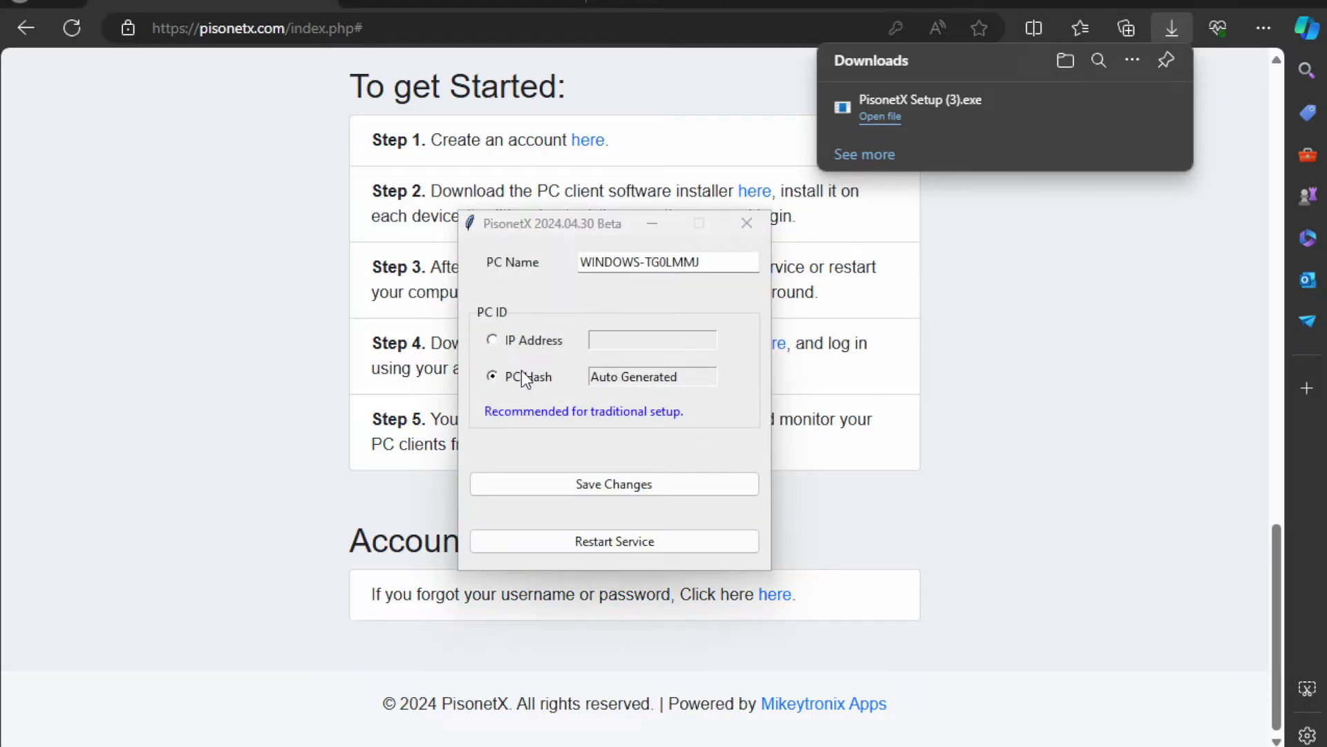
Rename the PC to 'PC - 01', save it, restart the service and close the window.
{"action": "left_click_drag", "start_coordinate": [714, 272], "coordinate": [538, 251]}
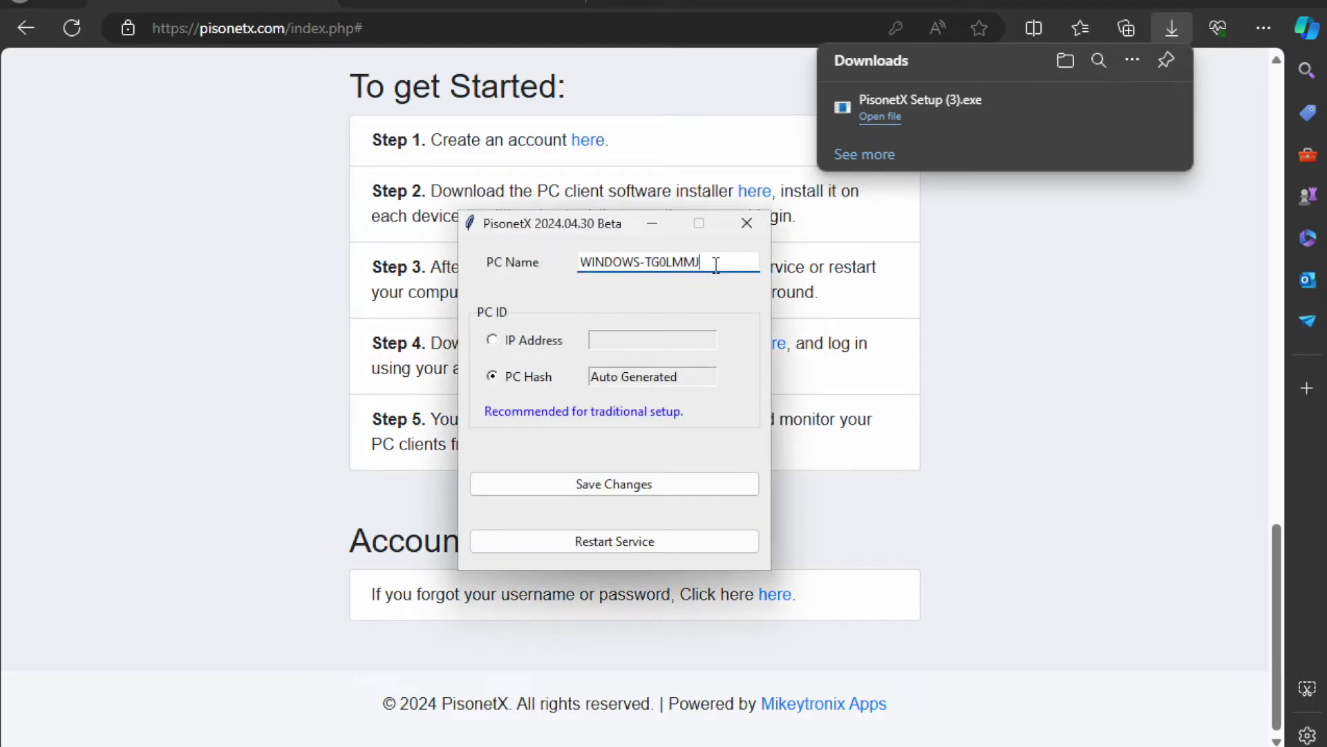
{"action": "type", "text": "PC NA"}
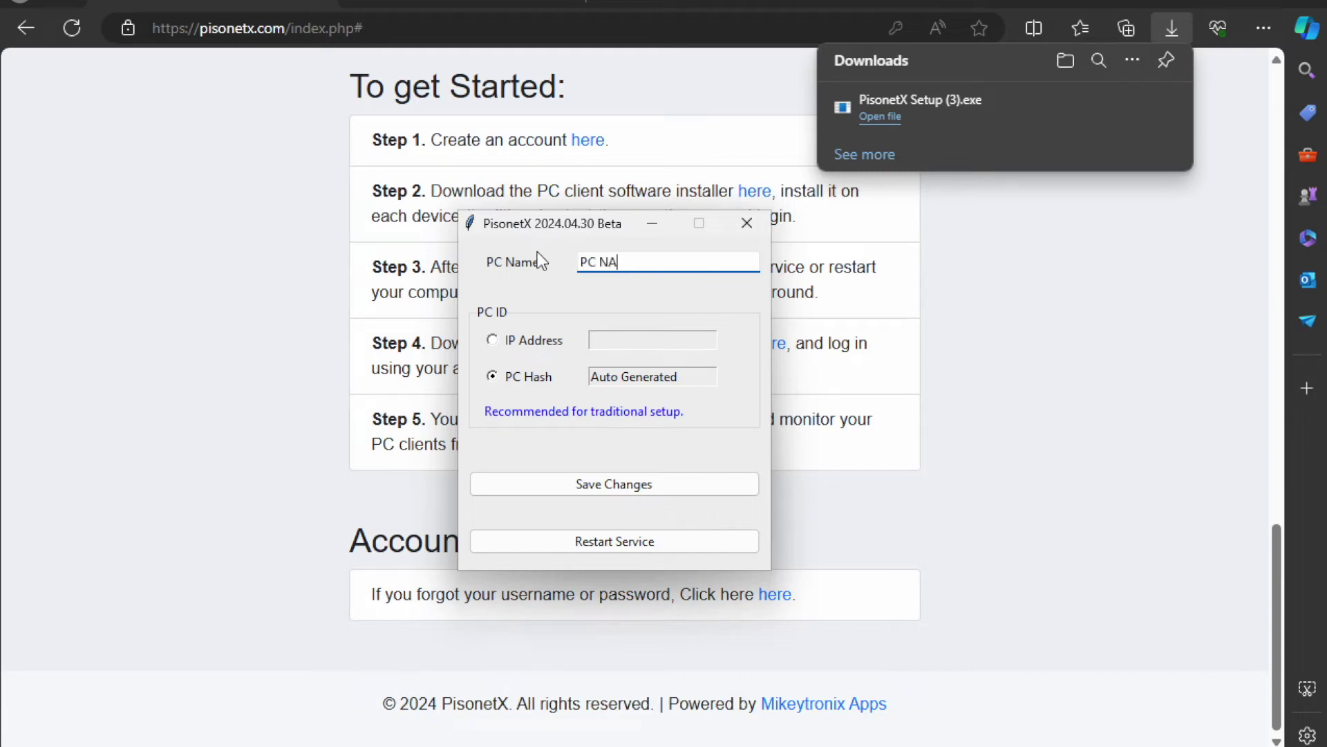
{"action": "key", "text": "BackSpace"}
{"action": "key", "text": "BackSpace"}
{"action": "type", "text": "- 01"}
{"action": "left_click", "coordinate": [610, 486]}
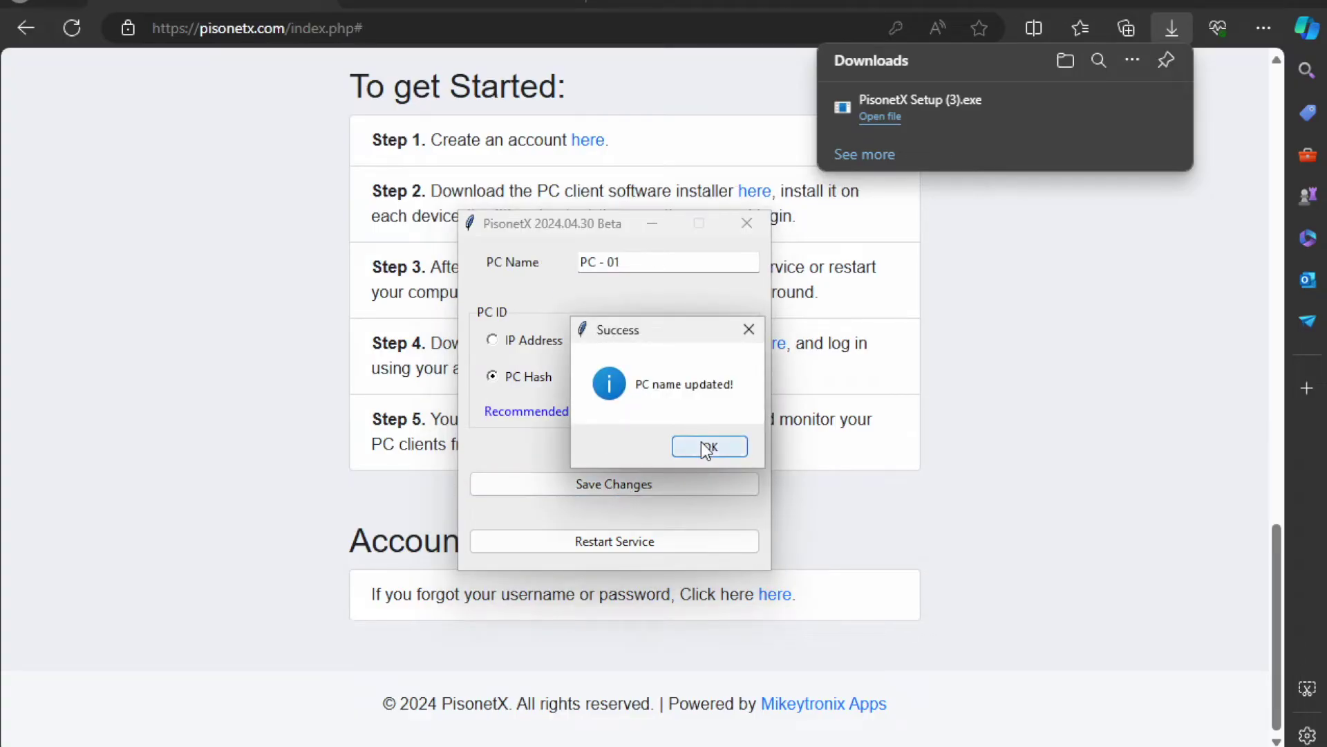
{"action": "left_click", "coordinate": [702, 442]}
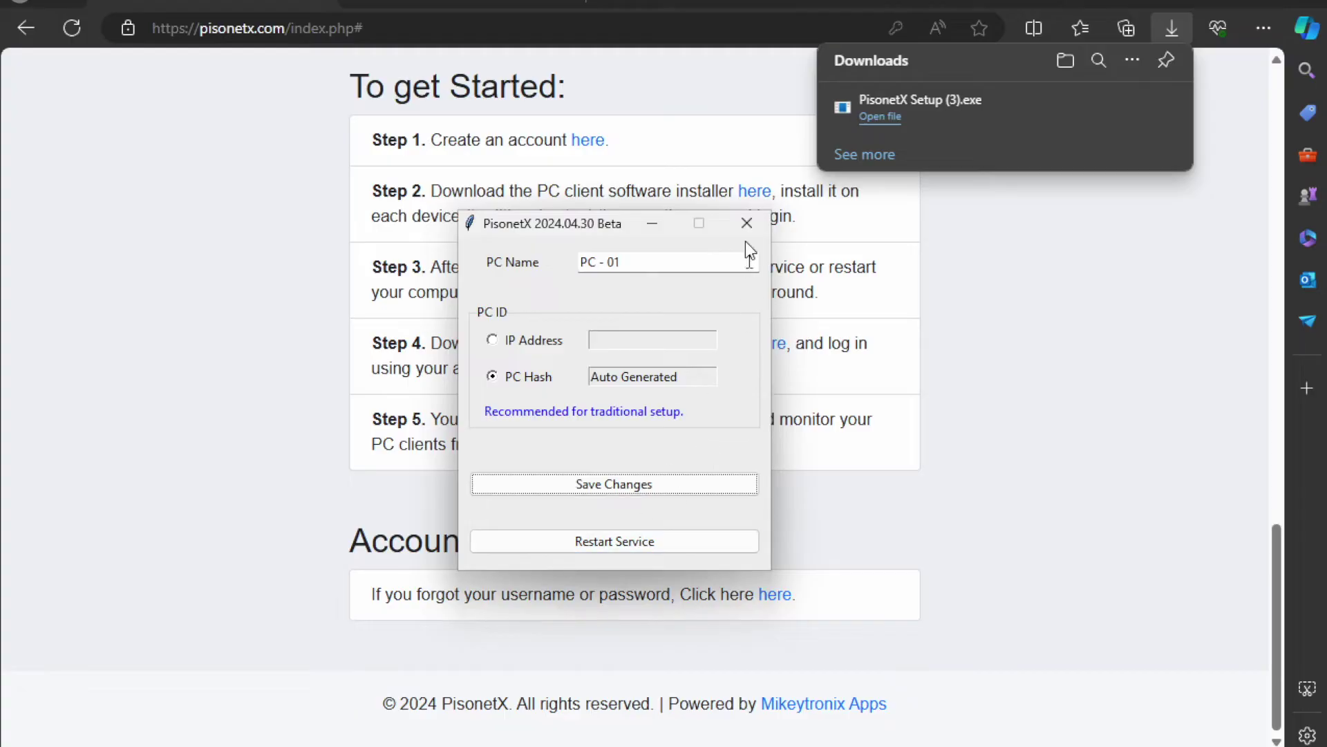
{"action": "left_click", "coordinate": [625, 543]}
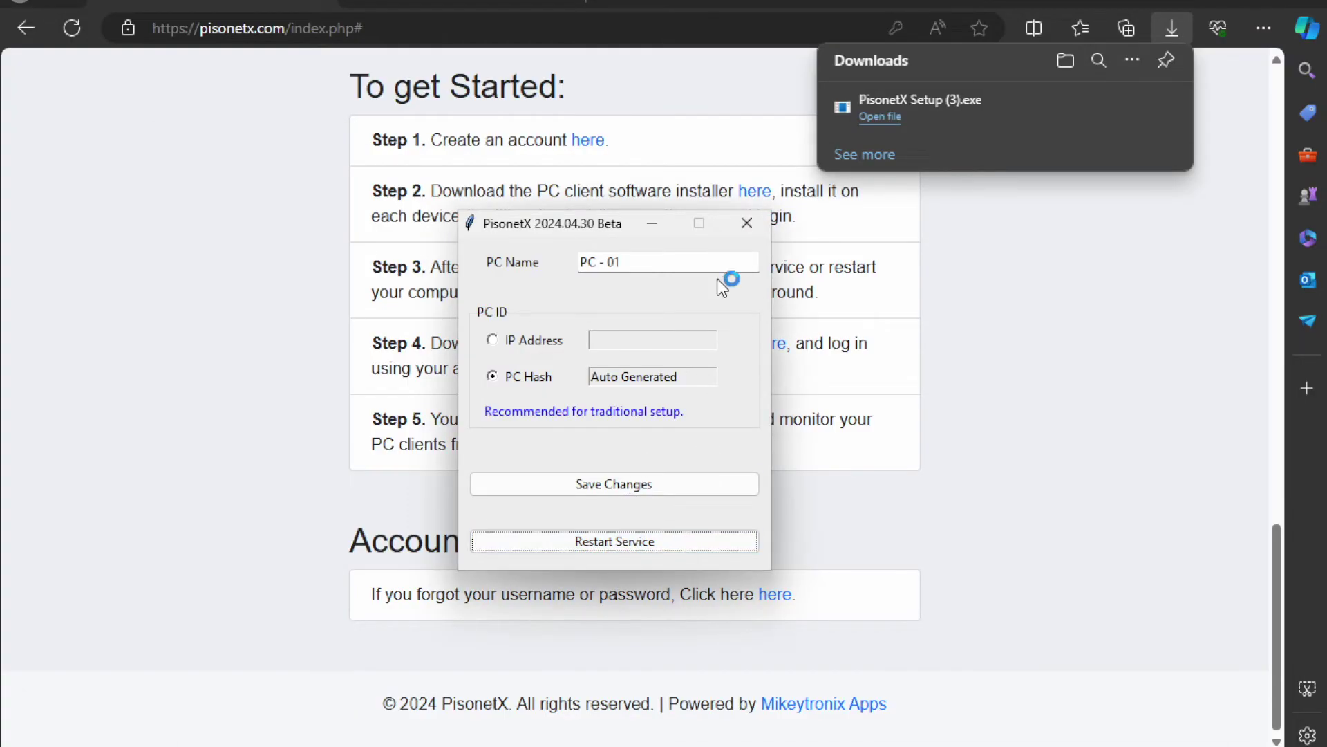
{"action": "left_click", "coordinate": [747, 224]}
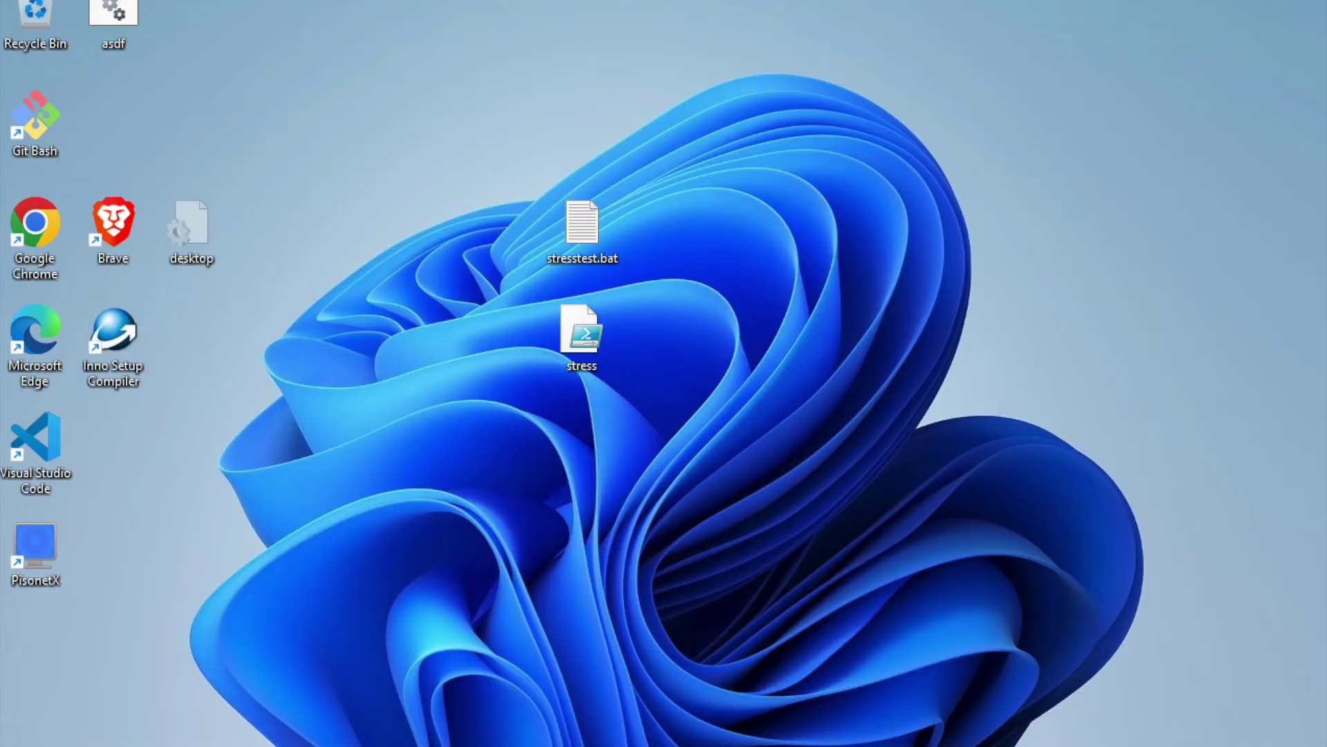
Restart the computer from the Start menu power options.
{"action": "key", "text": "super"}
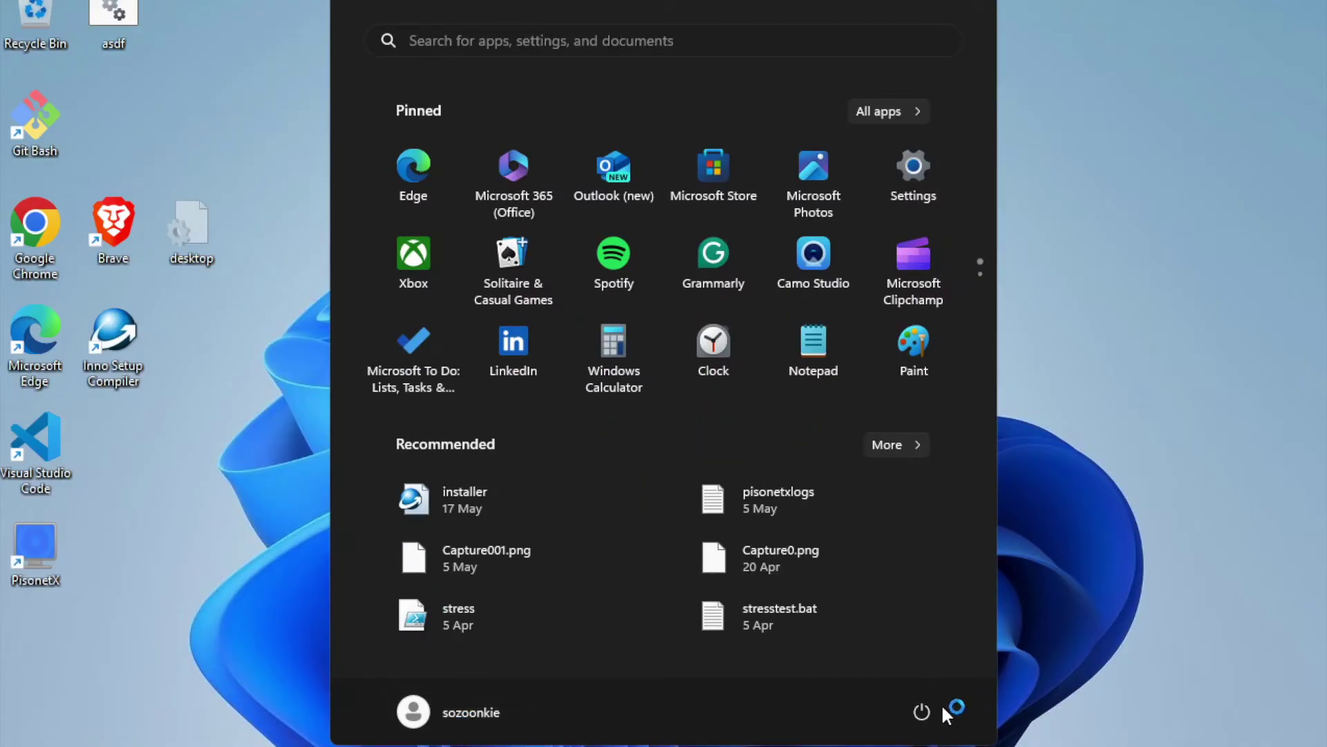
{"action": "left_click", "coordinate": [921, 708]}
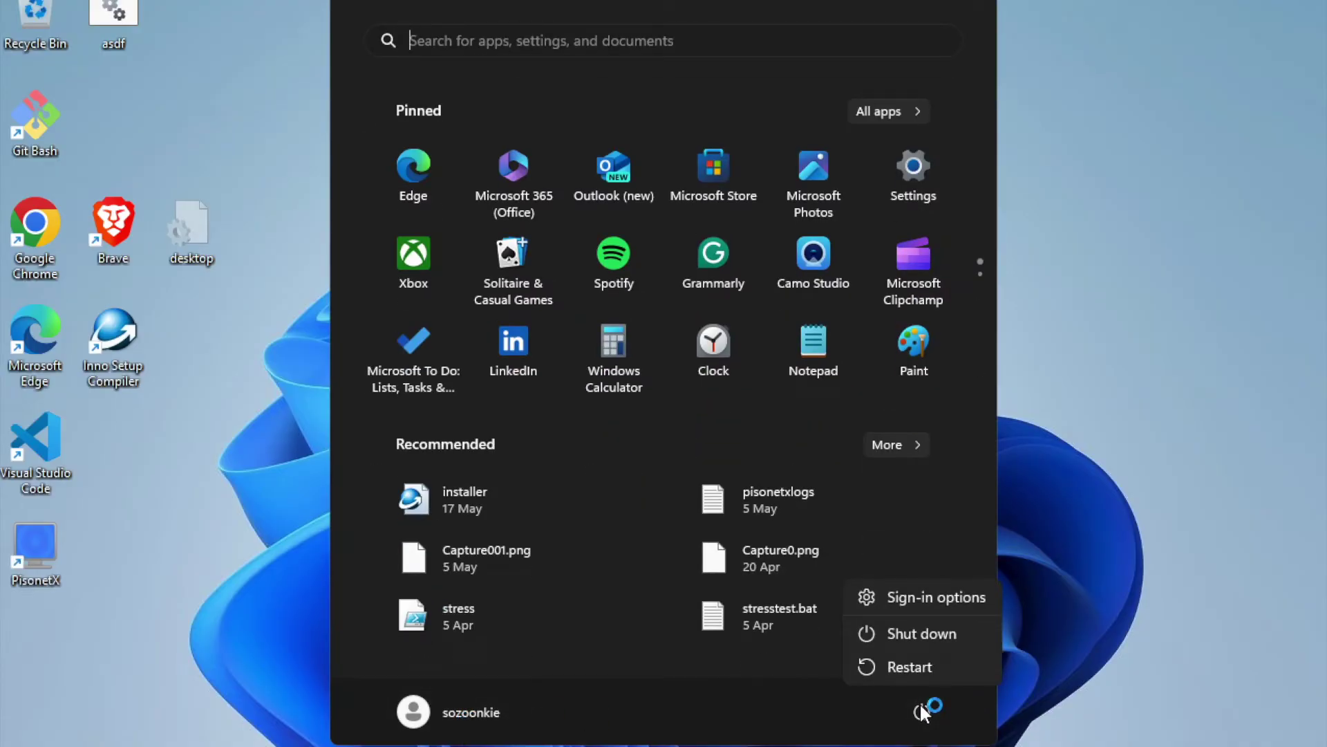
{"action": "left_click", "coordinate": [916, 664]}
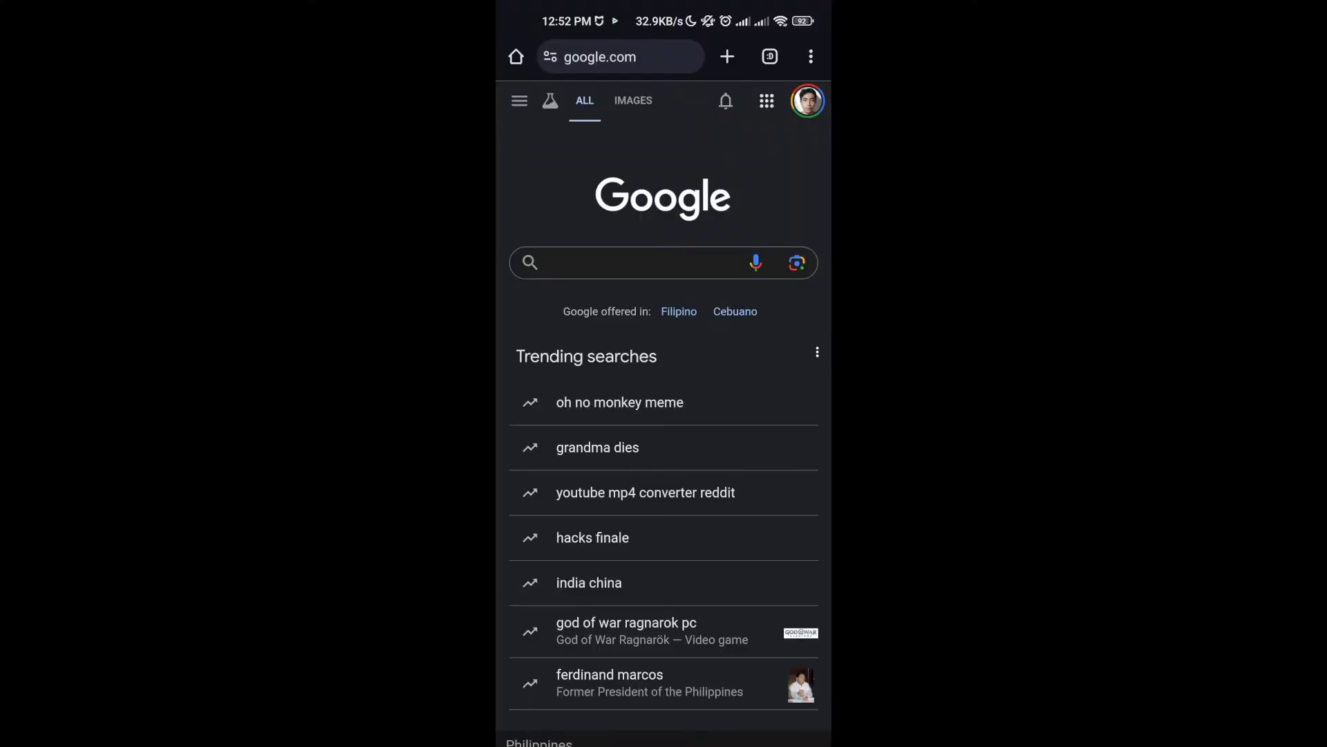
{"action": "type", "text": "pi"}
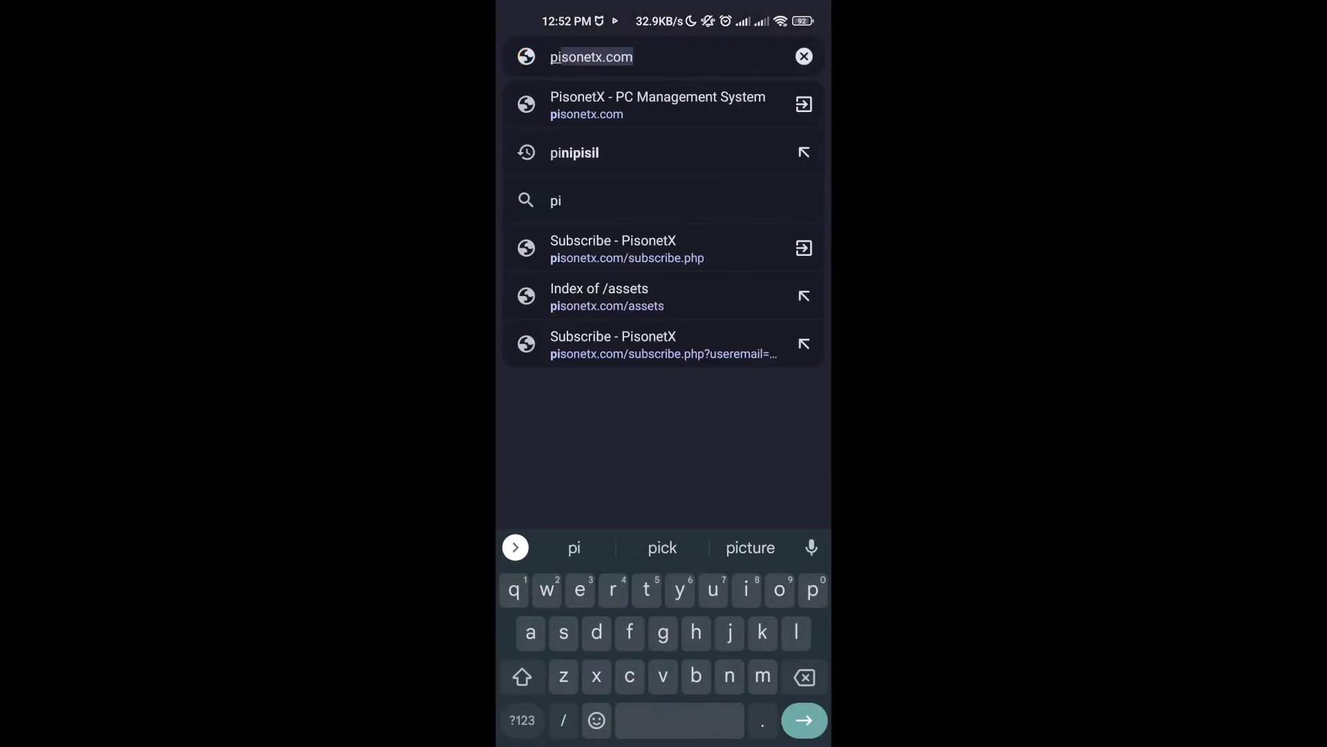
Download the PisonetX Android apk from pisonetx.com in Chrome.
{"action": "left_click", "coordinate": [805, 719]}
{"action": "left_click", "coordinate": [688, 346]}
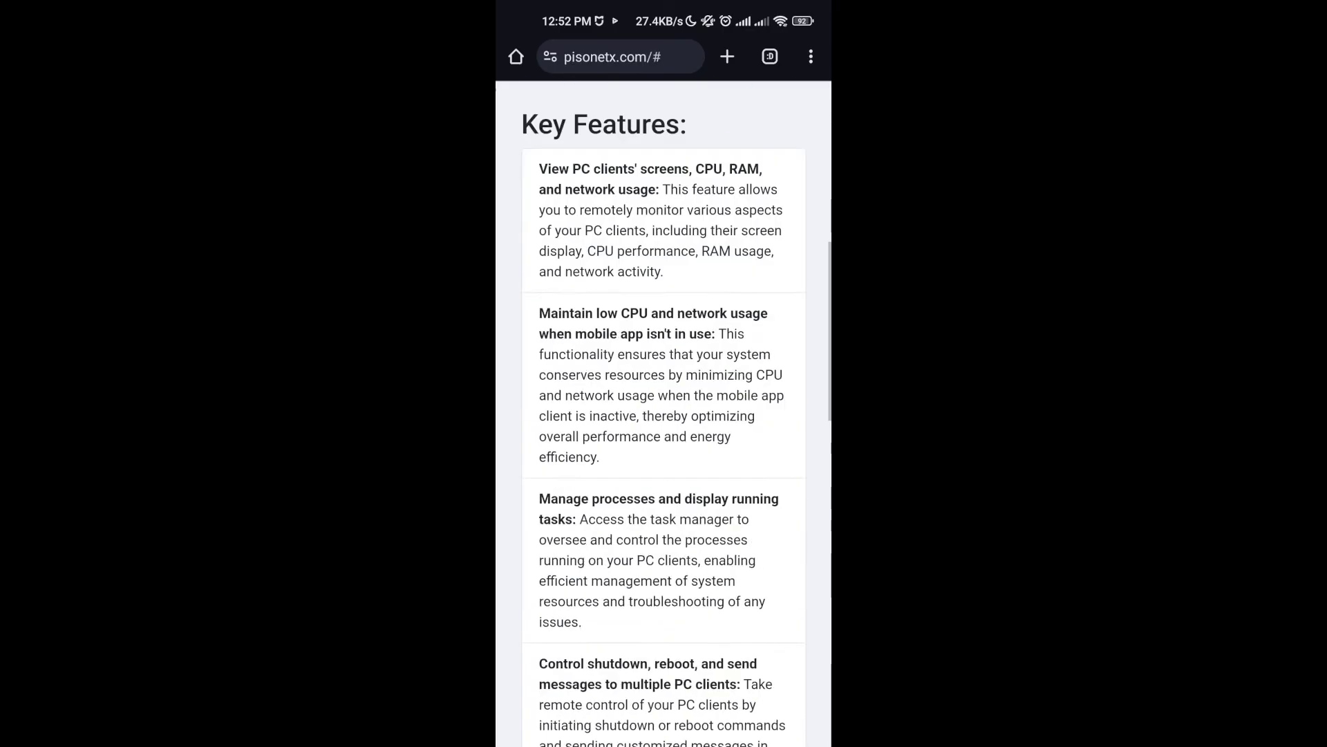
{"action": "scroll", "coordinate": [665, 416], "scroll_direction": "down", "scroll_amount": 15}
{"action": "scroll", "coordinate": [663, 415], "scroll_direction": "up", "scroll_amount": 1}
{"action": "scroll", "coordinate": [664, 416], "scroll_direction": "down", "scroll_amount": 1}
{"action": "left_click", "coordinate": [764, 330]}
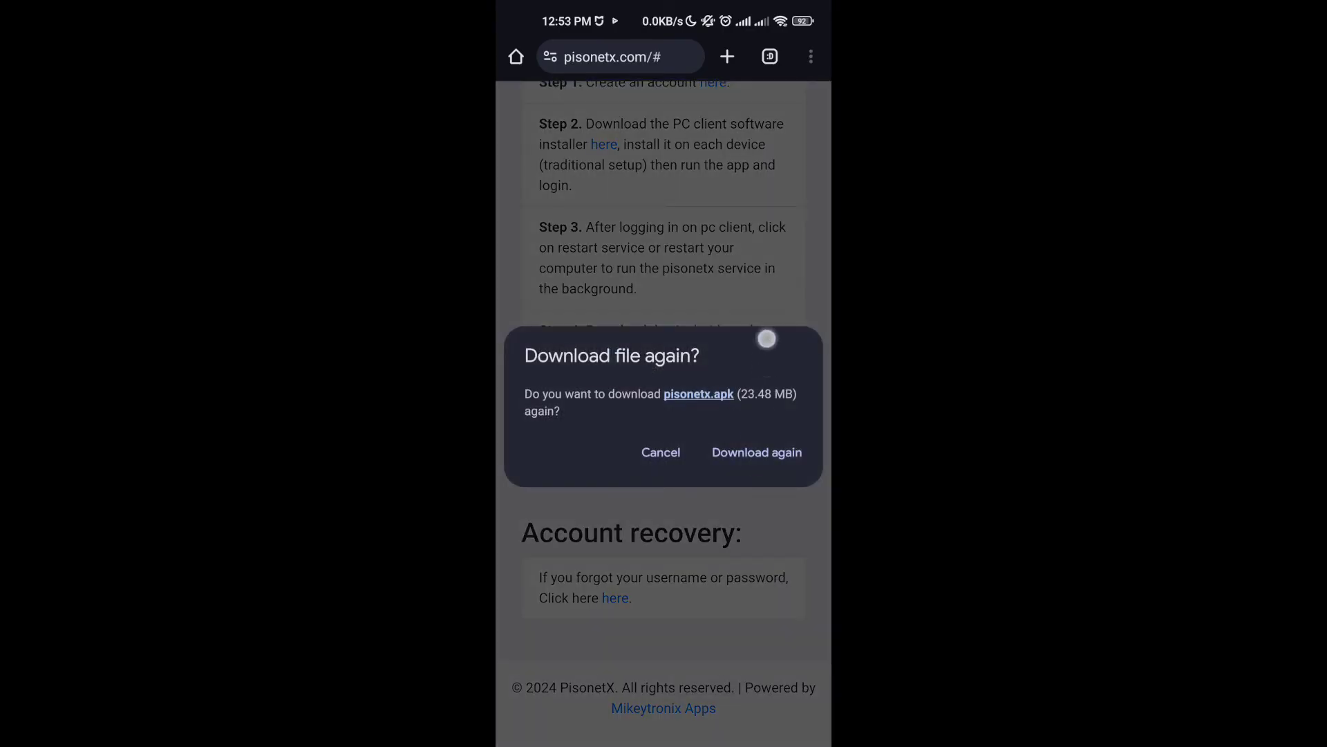
{"action": "left_click", "coordinate": [762, 463]}
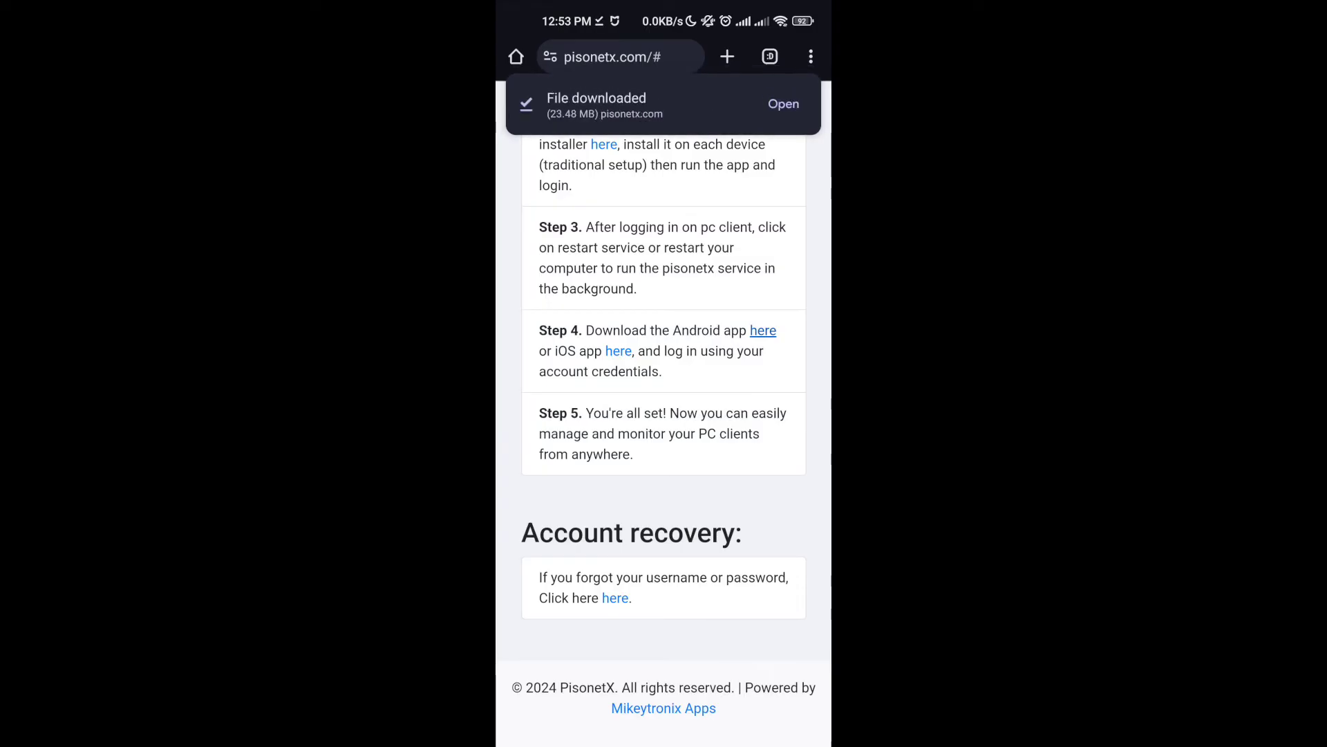
Install the apk with the Package installer and launch the PisonetX app.
{"action": "left_click", "coordinate": [785, 104]}
{"action": "left_click", "coordinate": [565, 564]}
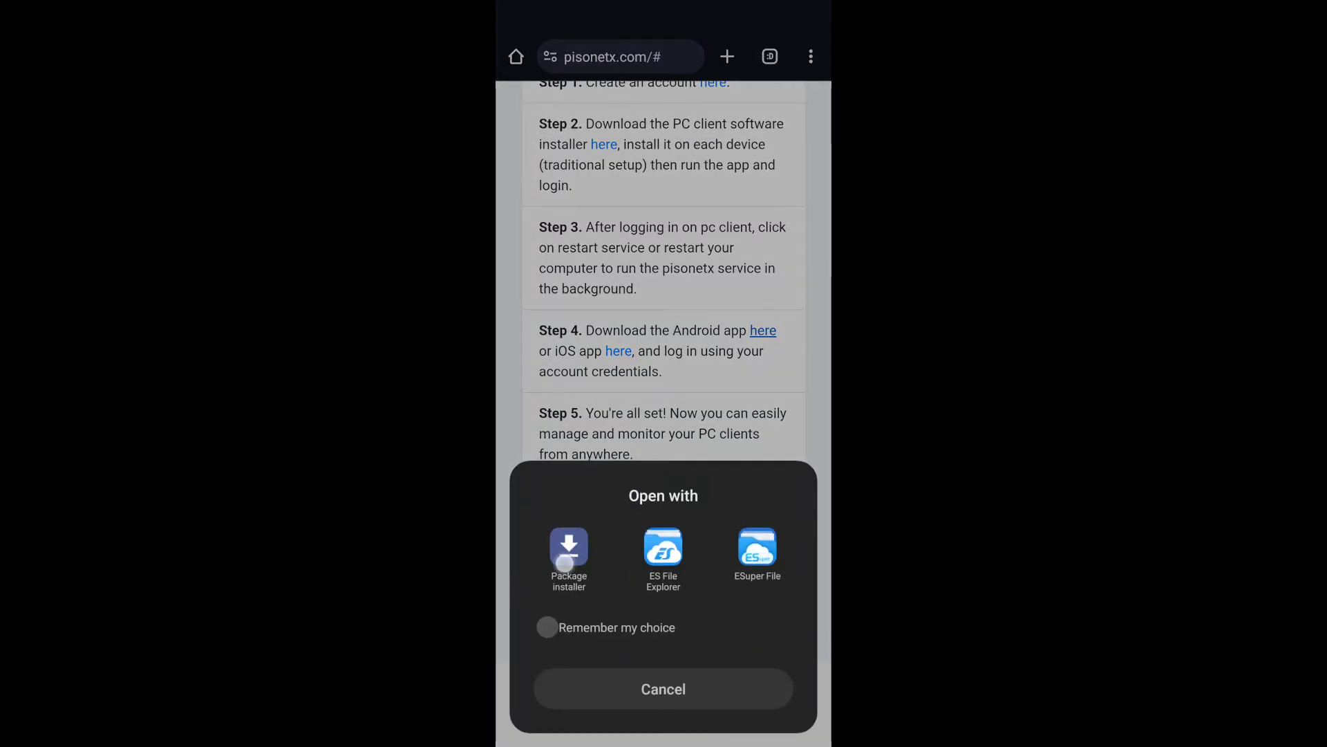
{"action": "left_click", "coordinate": [769, 434]}
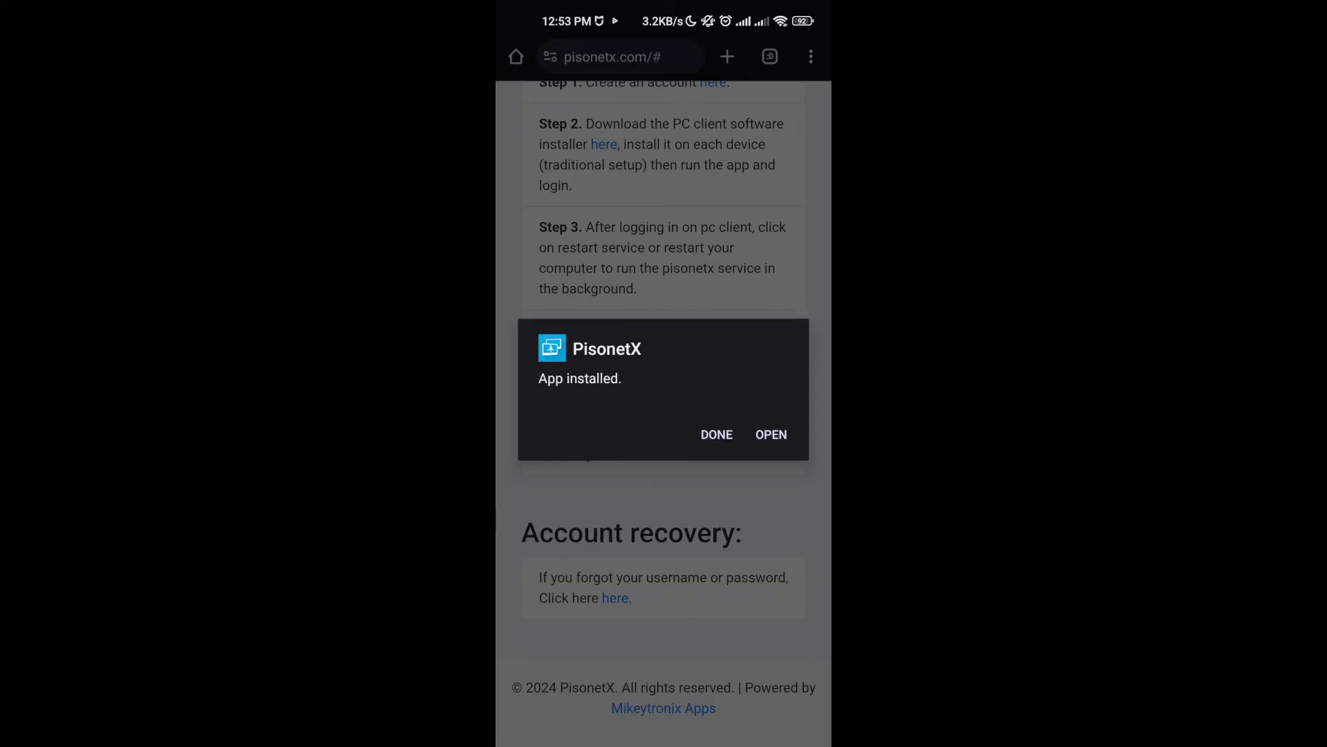
{"action": "left_click", "coordinate": [771, 433]}
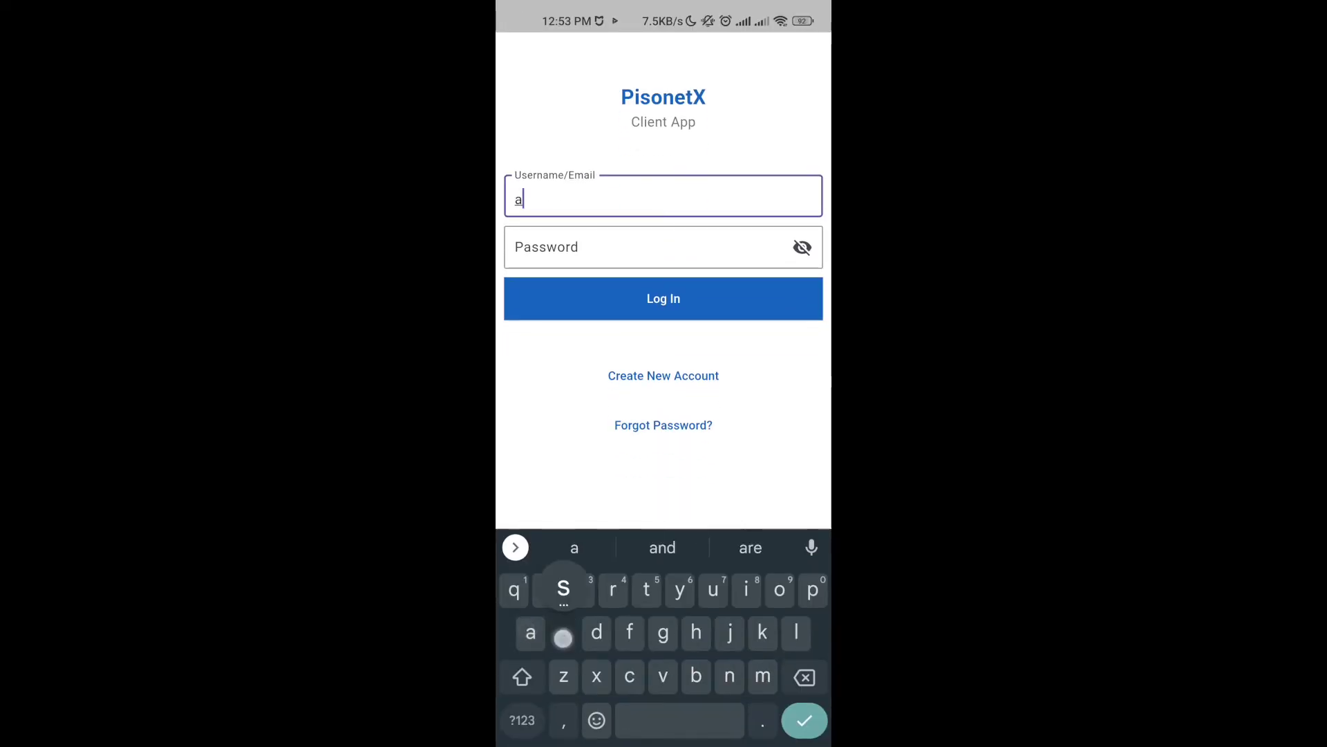
Log in to the PisonetX app and expand PC - 01 to show its live screen and stats.
{"action": "left_click", "coordinate": [670, 239]}
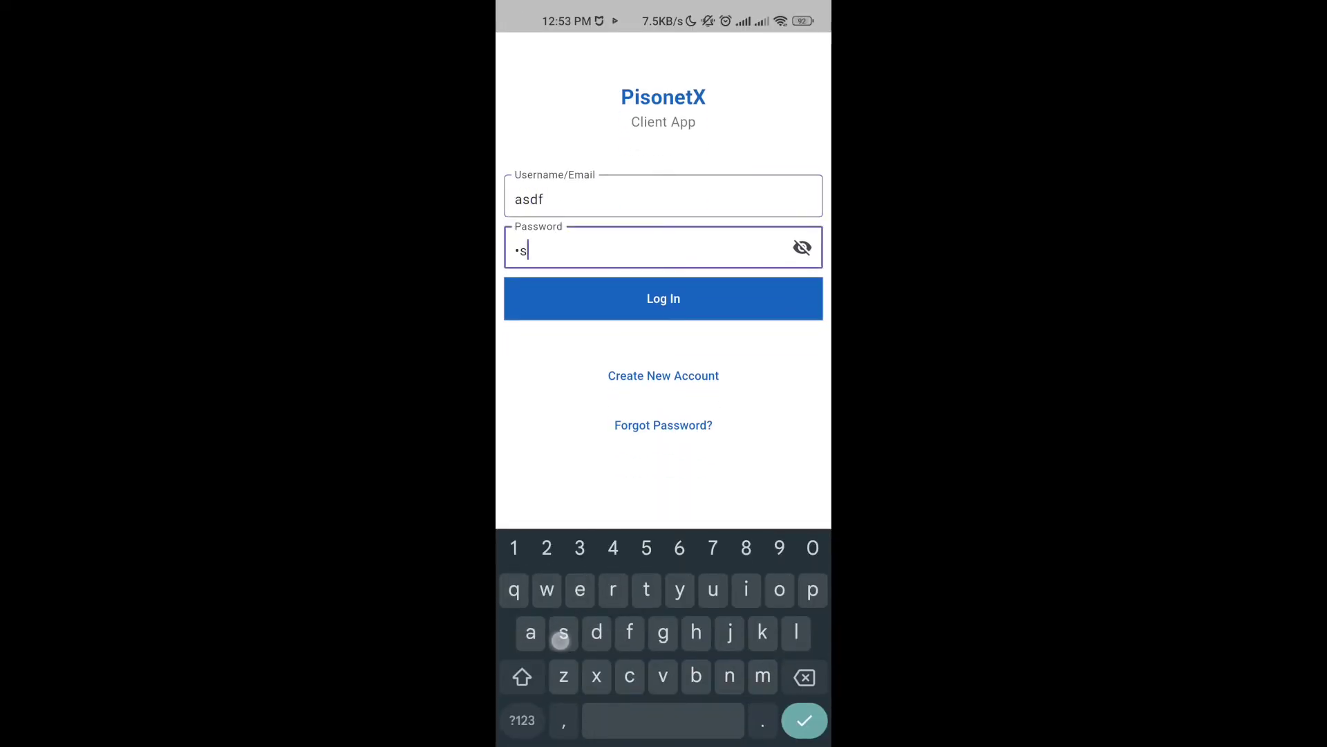
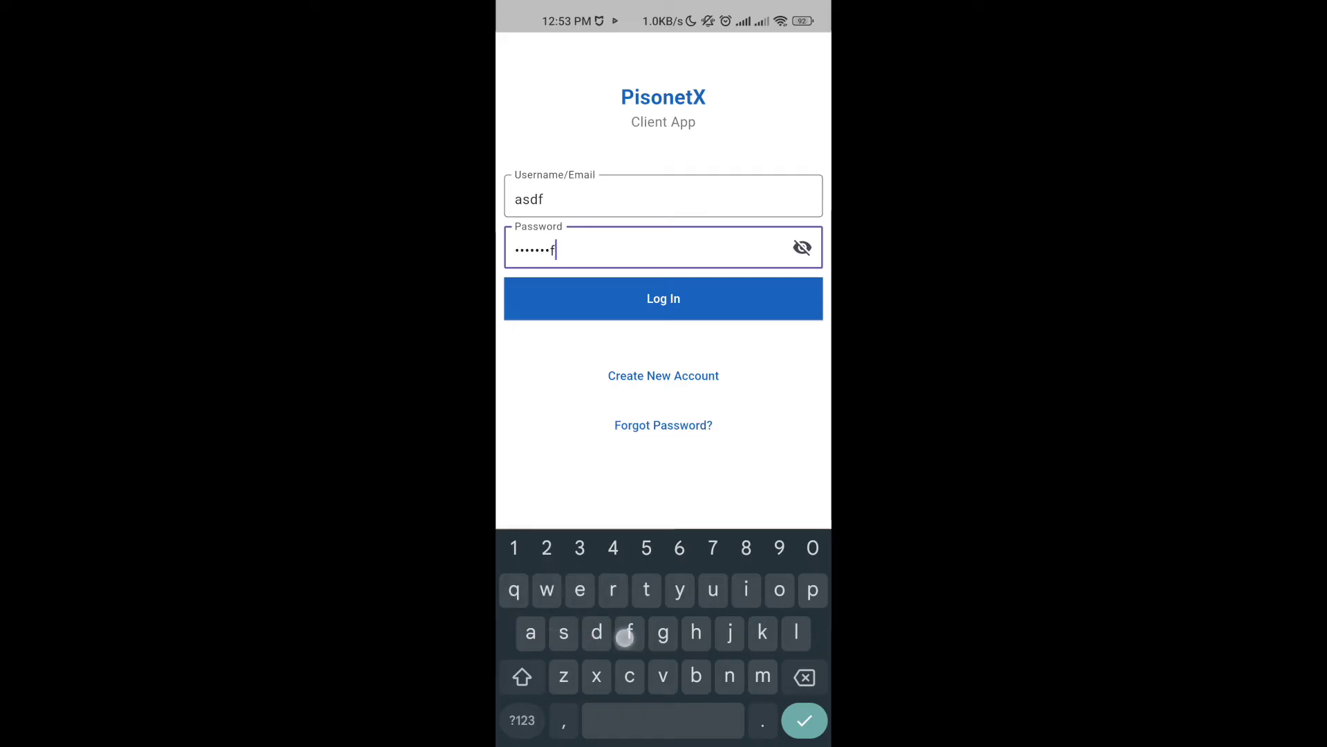
{"action": "left_click", "coordinate": [712, 295]}
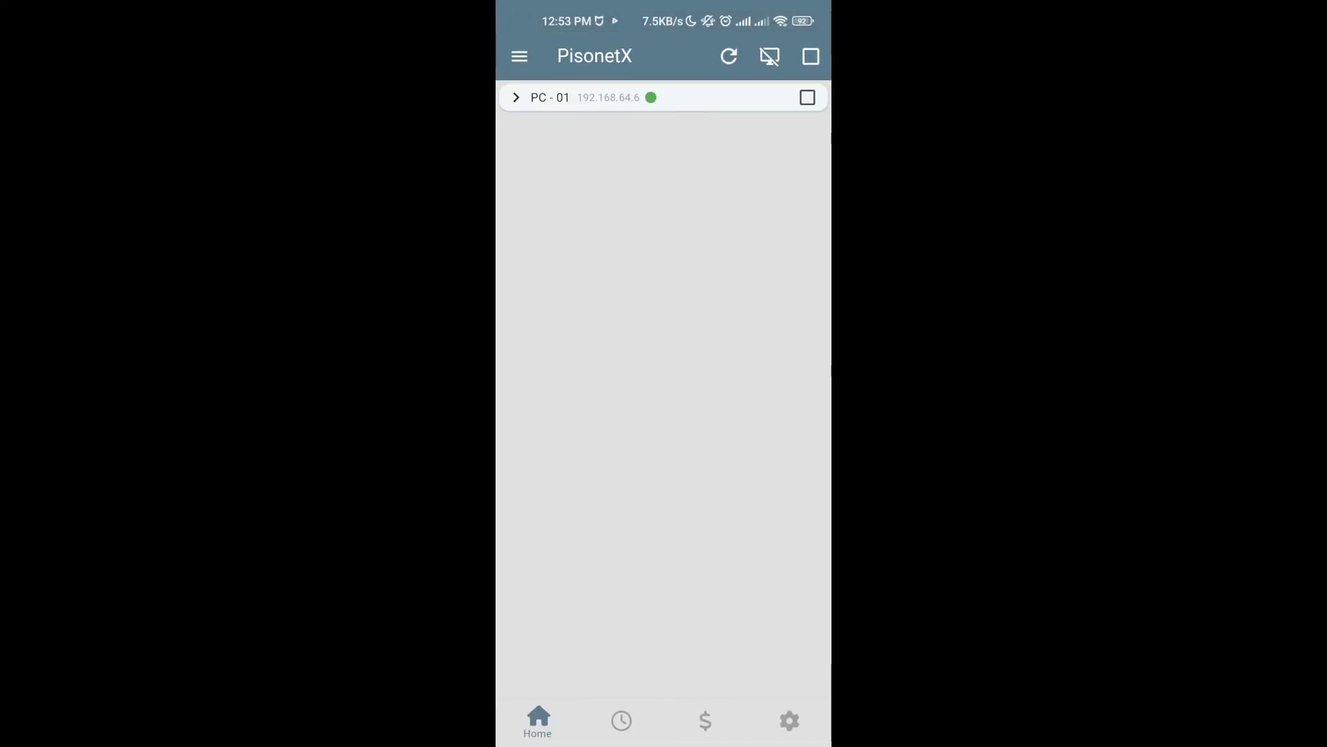
{"action": "left_click", "coordinate": [716, 98]}
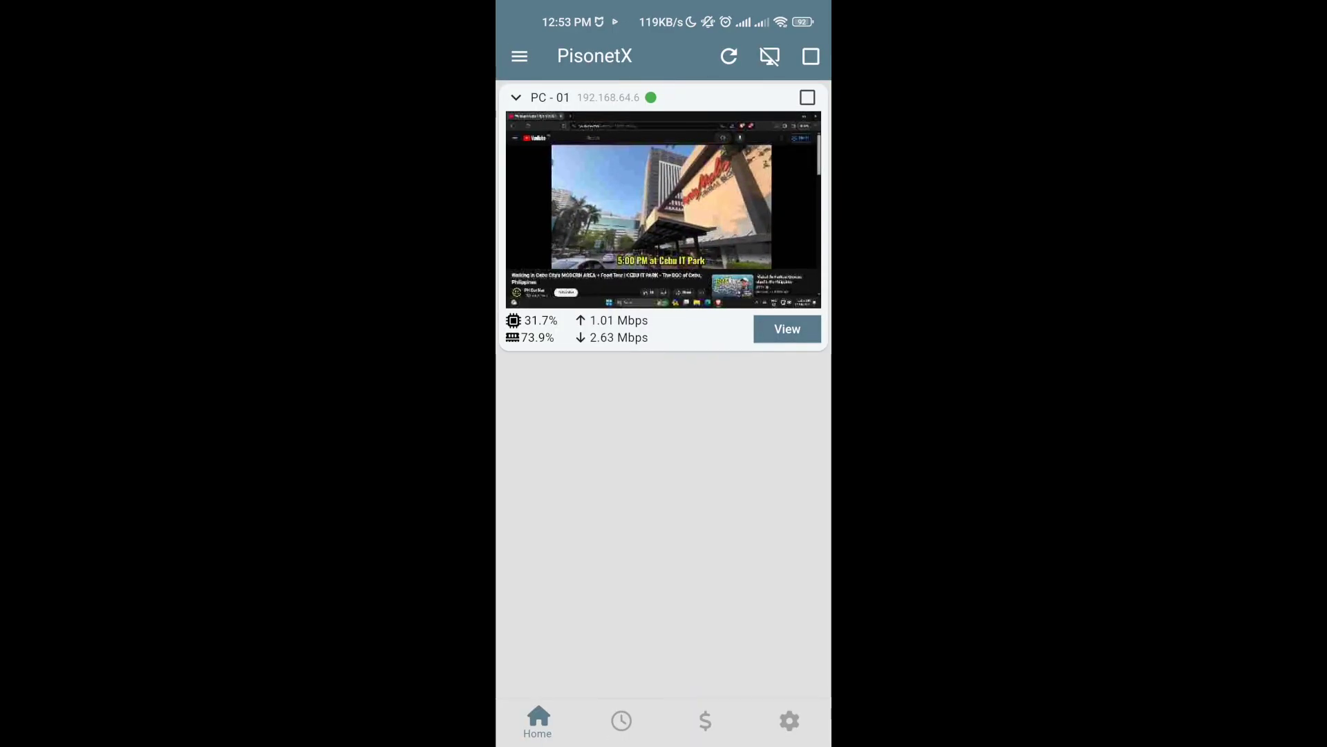
Send the Closing Time message to PC - 01.
{"action": "left_click", "coordinate": [807, 98]}
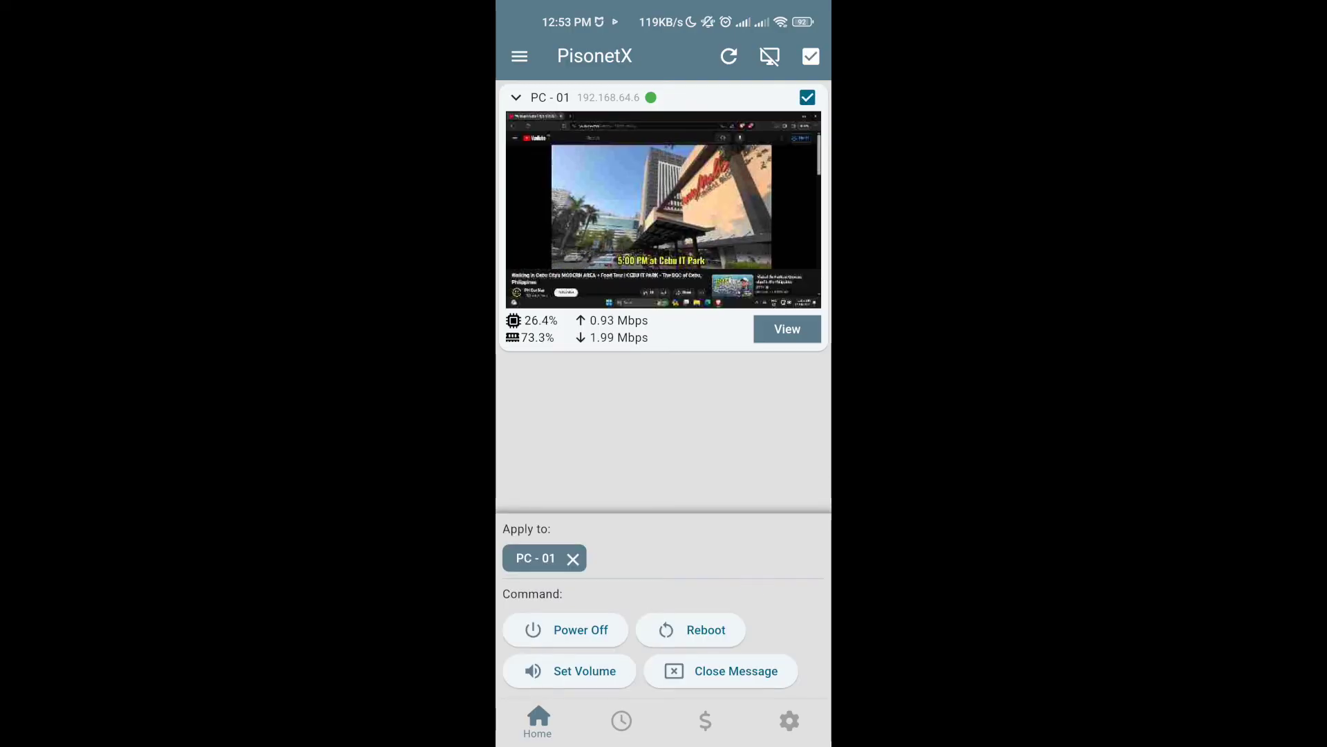
{"action": "left_click_drag", "start_coordinate": [756, 578], "coordinate": [756, 272]}
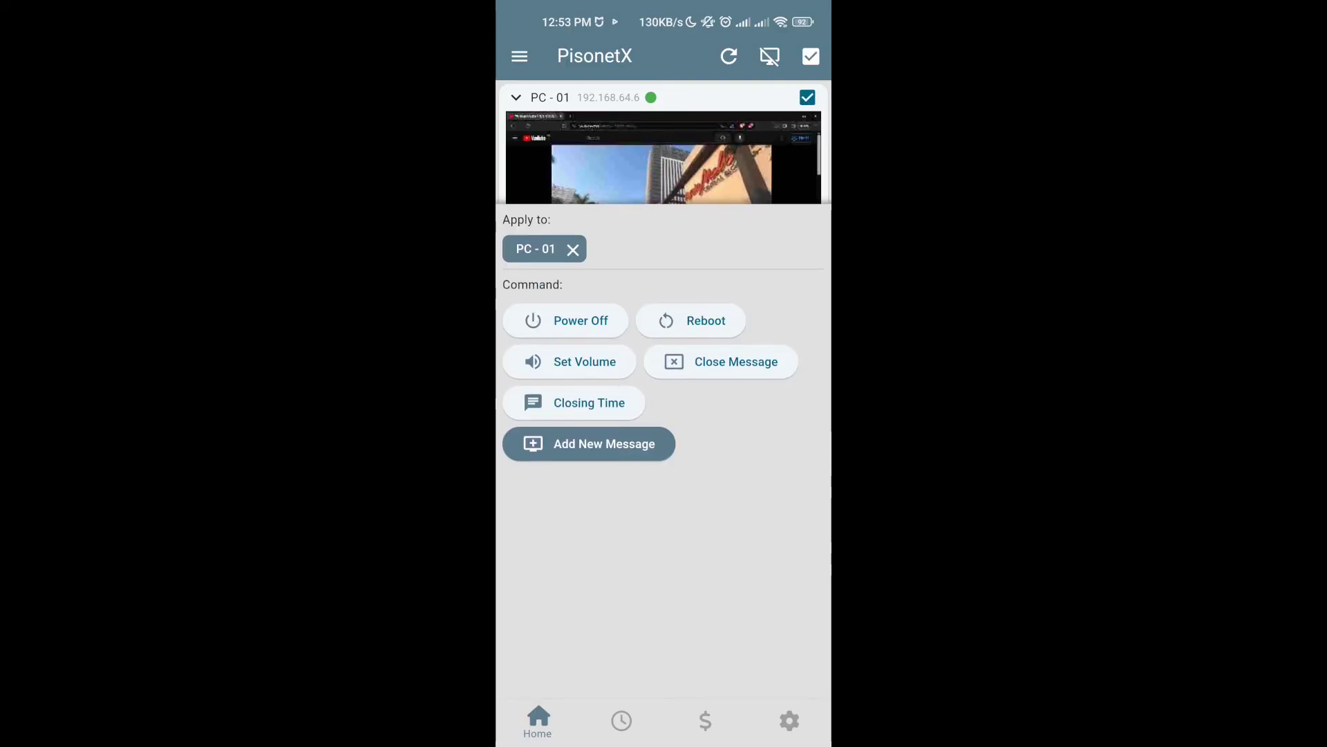
{"action": "left_click", "coordinate": [588, 402]}
{"action": "scroll", "coordinate": [761, 197], "scroll_direction": "right", "scroll_amount": 5}
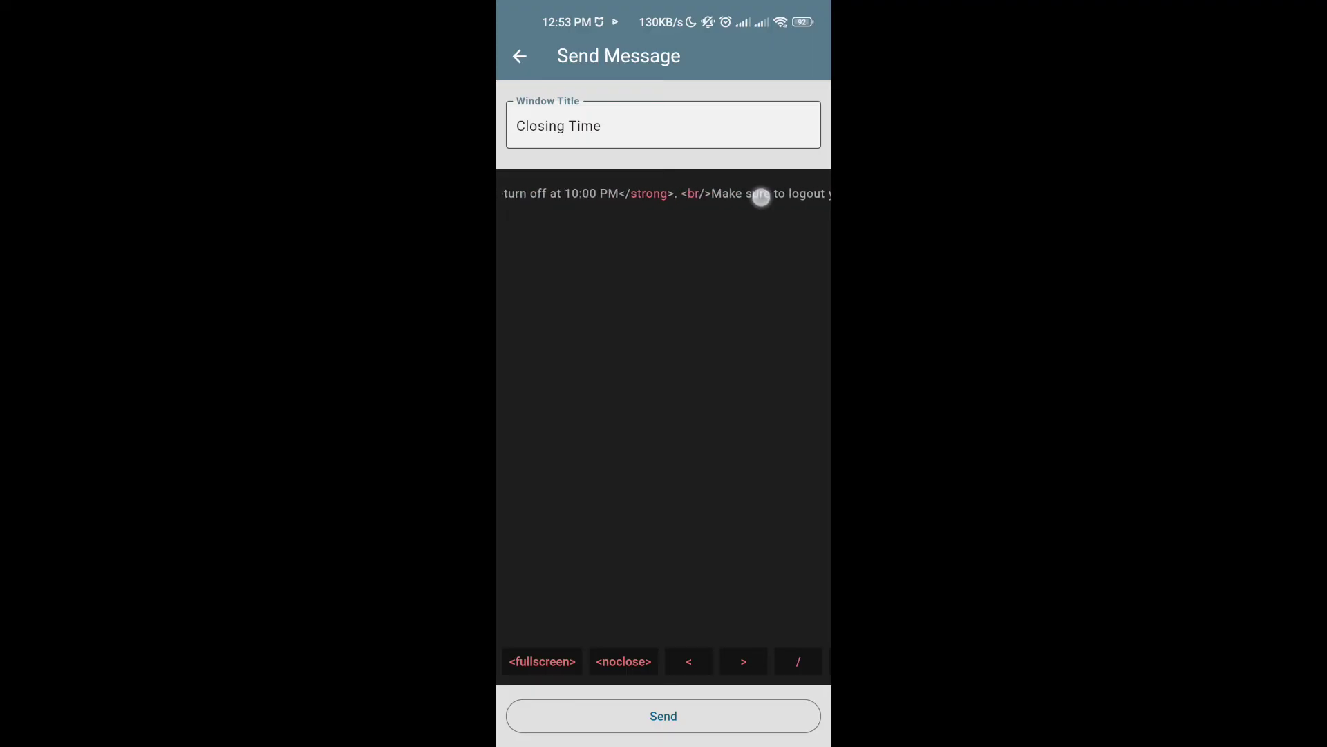
{"action": "left_click", "coordinate": [691, 717]}
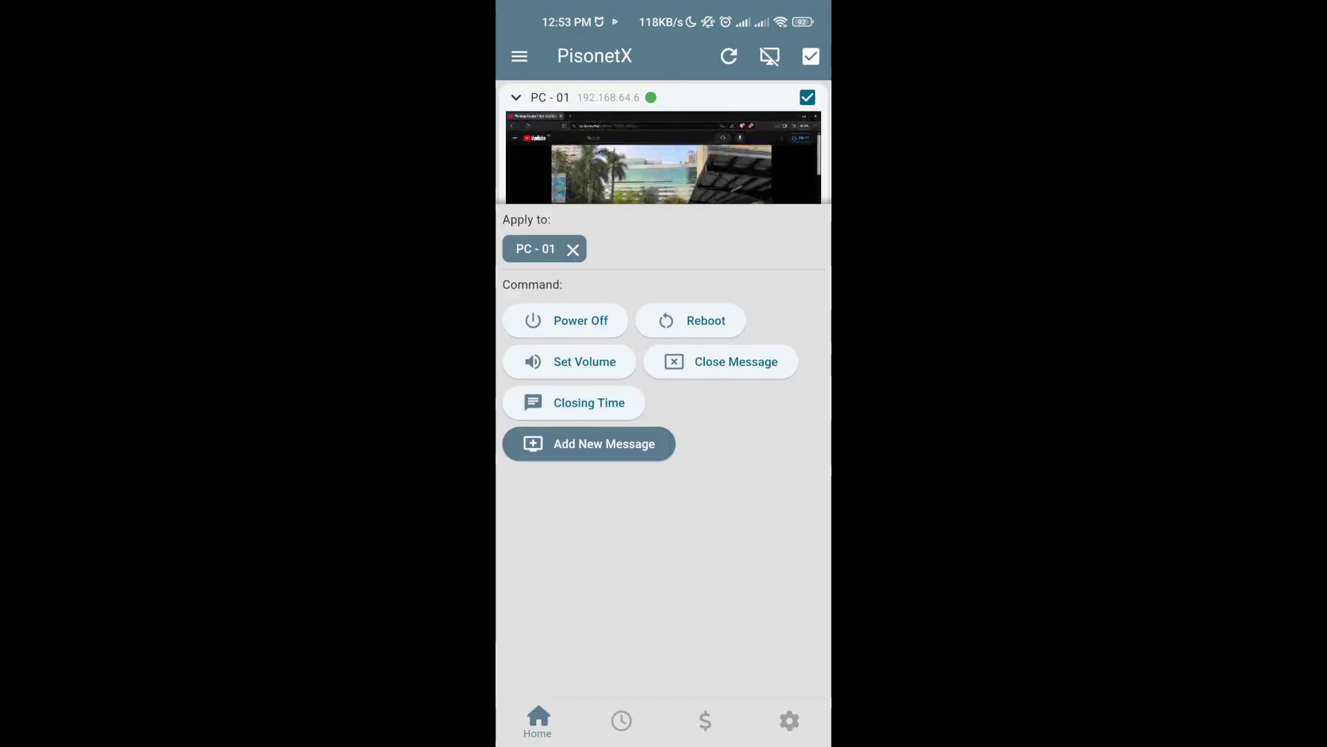
Close the message on PC - 01's screen and open its details and task manager.
{"action": "left_click_drag", "start_coordinate": [721, 270], "coordinate": [719, 623]}
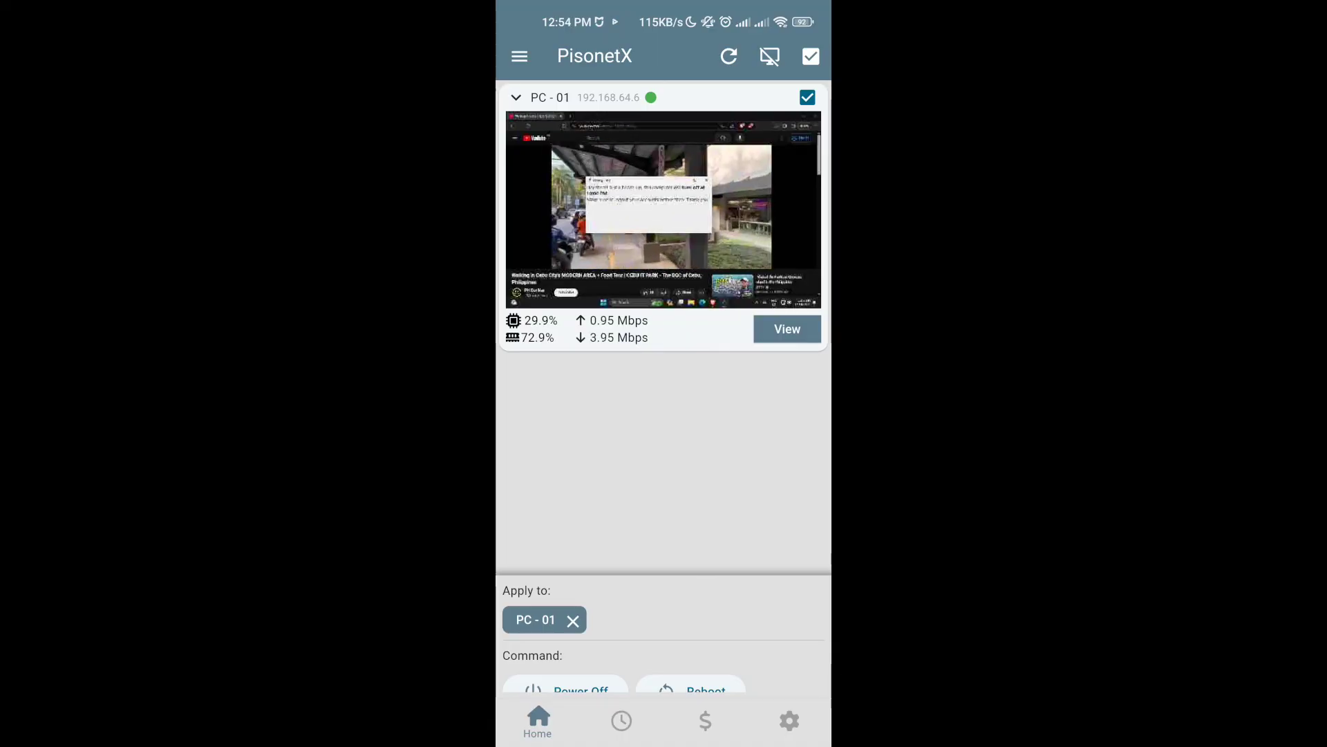
{"action": "left_click_drag", "start_coordinate": [664, 623], "coordinate": [664, 260]}
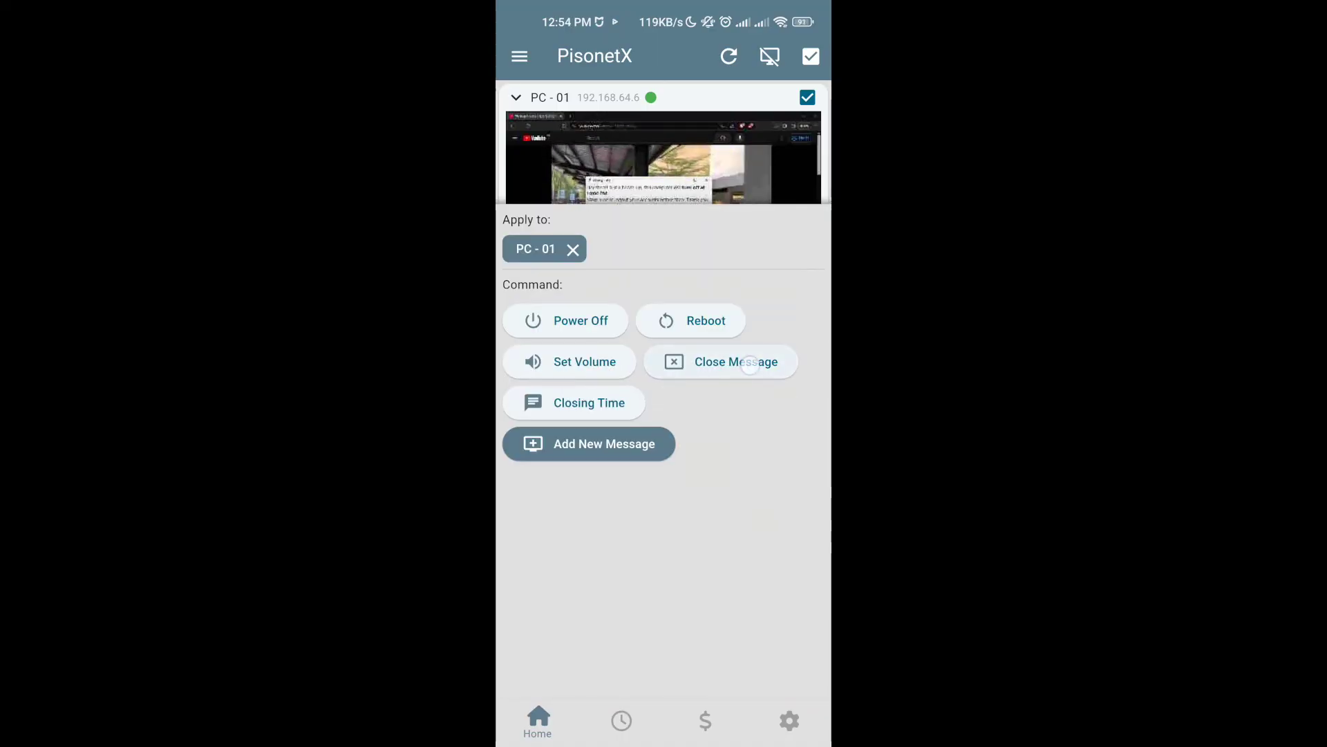
{"action": "left_click", "coordinate": [749, 363]}
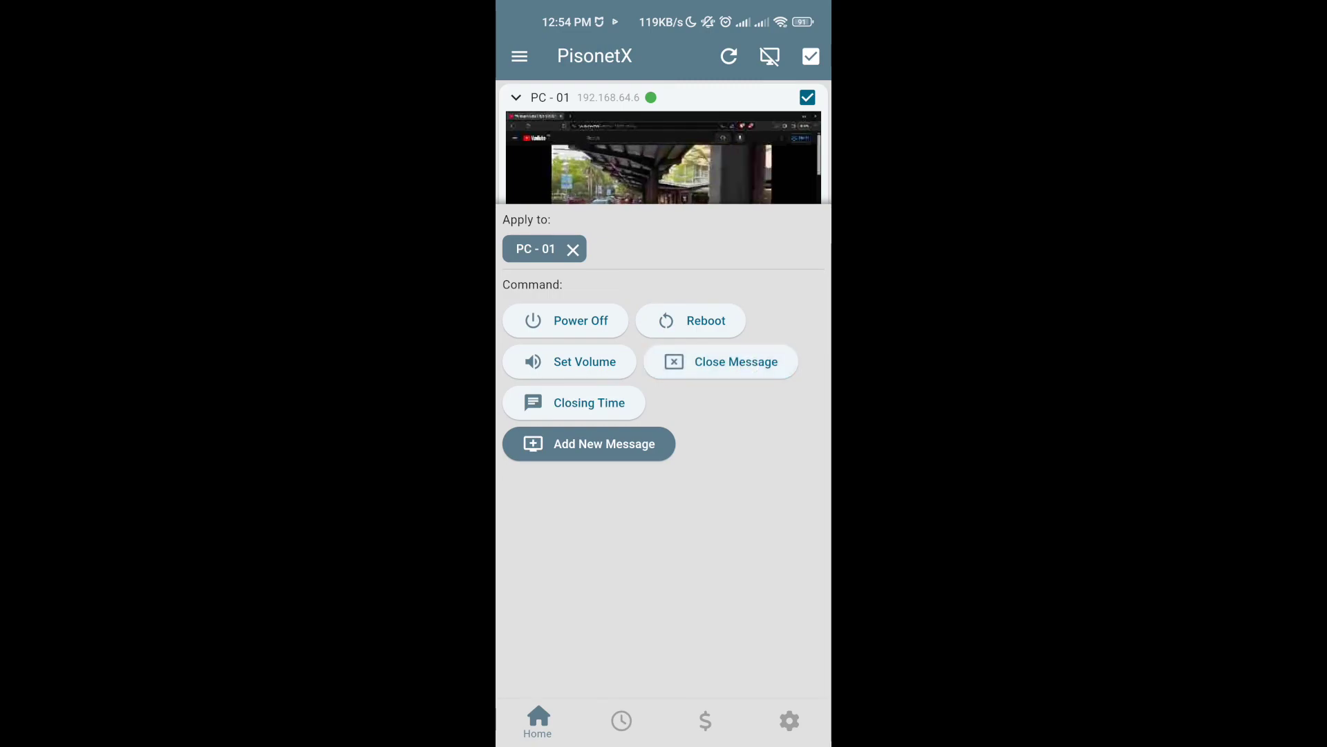
{"action": "left_click", "coordinate": [785, 325]}
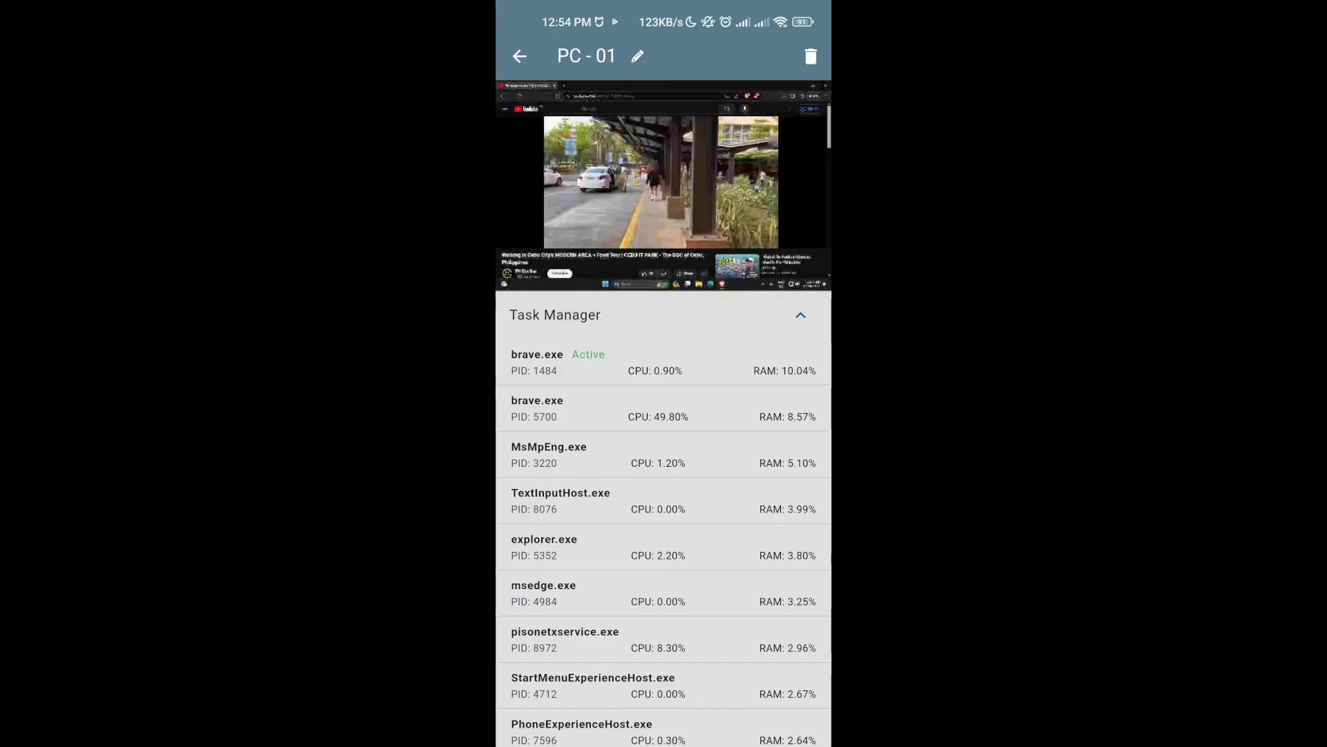
Kill the active brave.exe task (PID 1484) so PC - 01 returns to the desktop.
{"action": "left_click", "coordinate": [741, 363]}
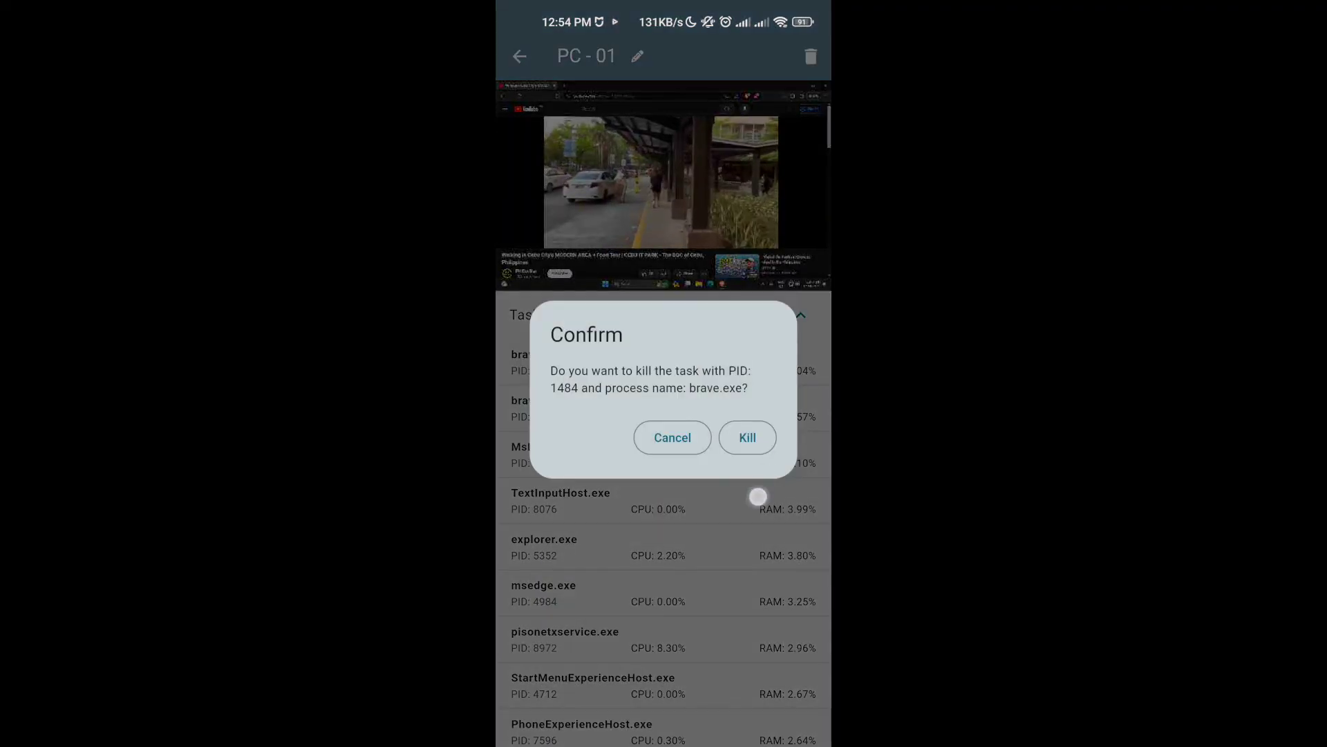
{"action": "left_click", "coordinate": [746, 437]}
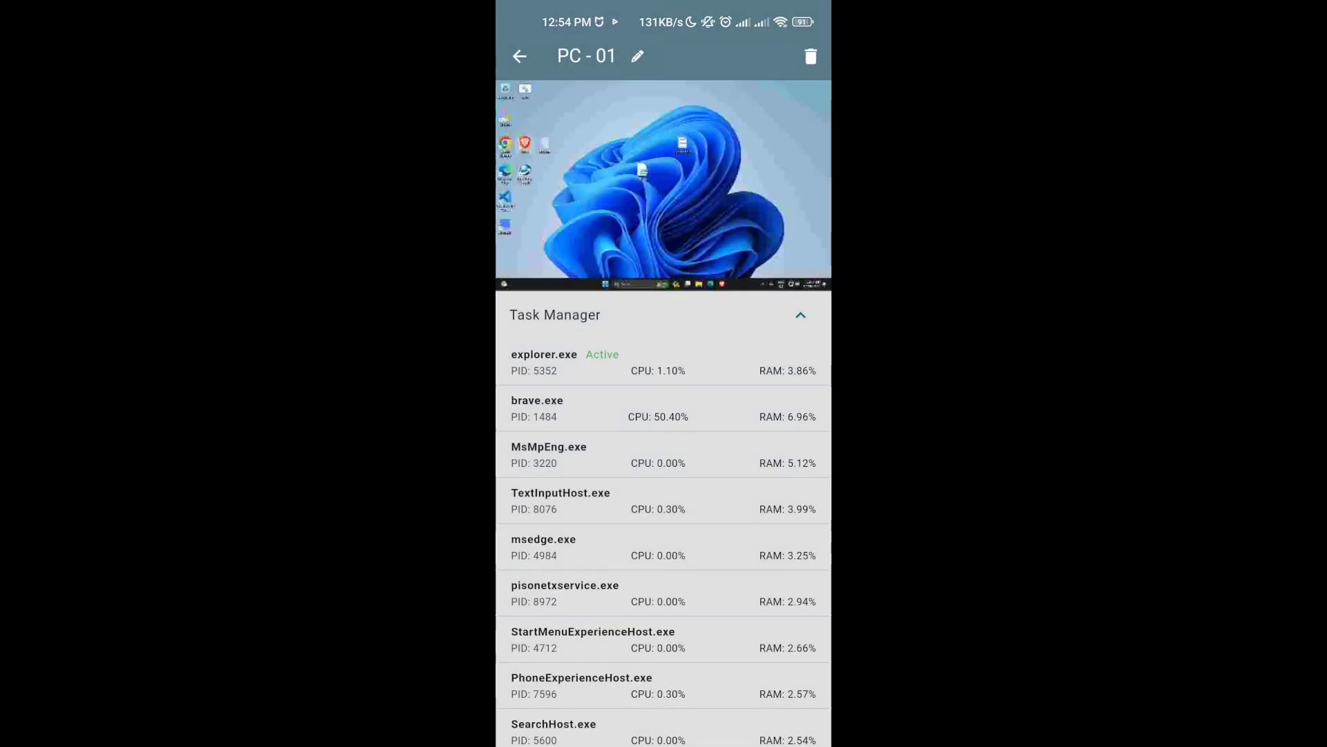